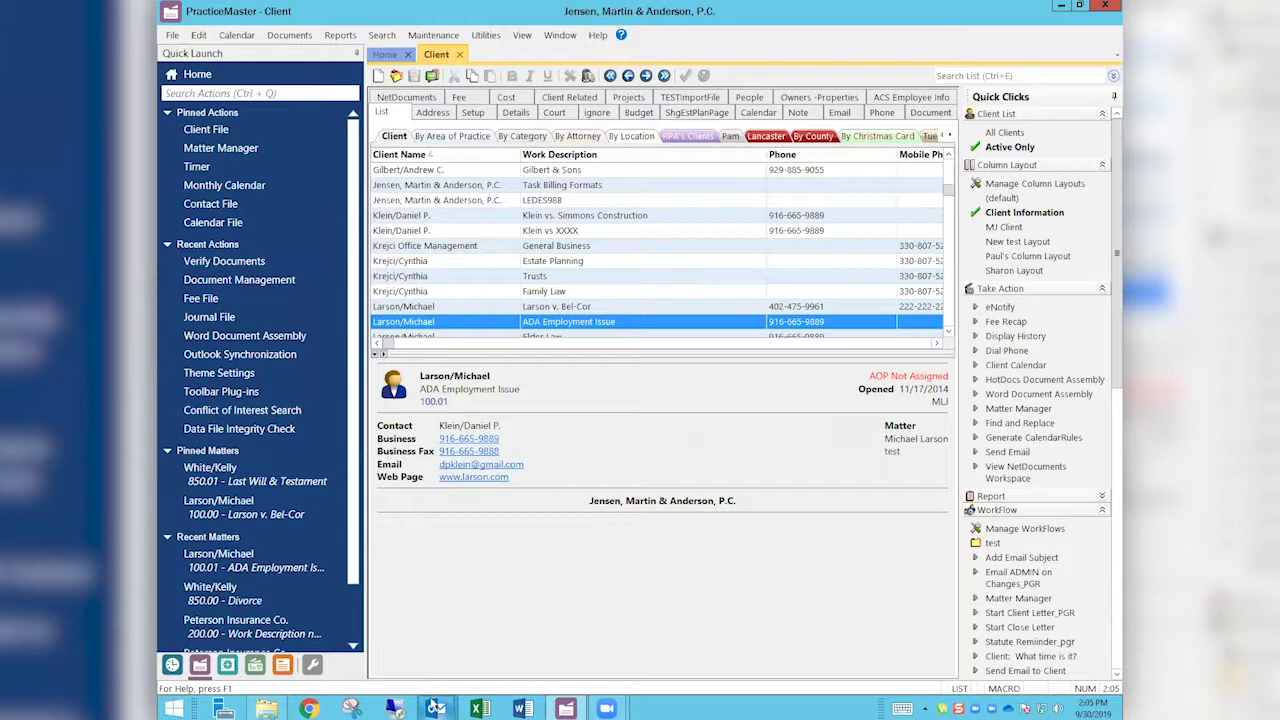
- From the Outlook Inbox, start a new email and launch PracticeMaster's Attach PM Document
mouse_move(436, 708)
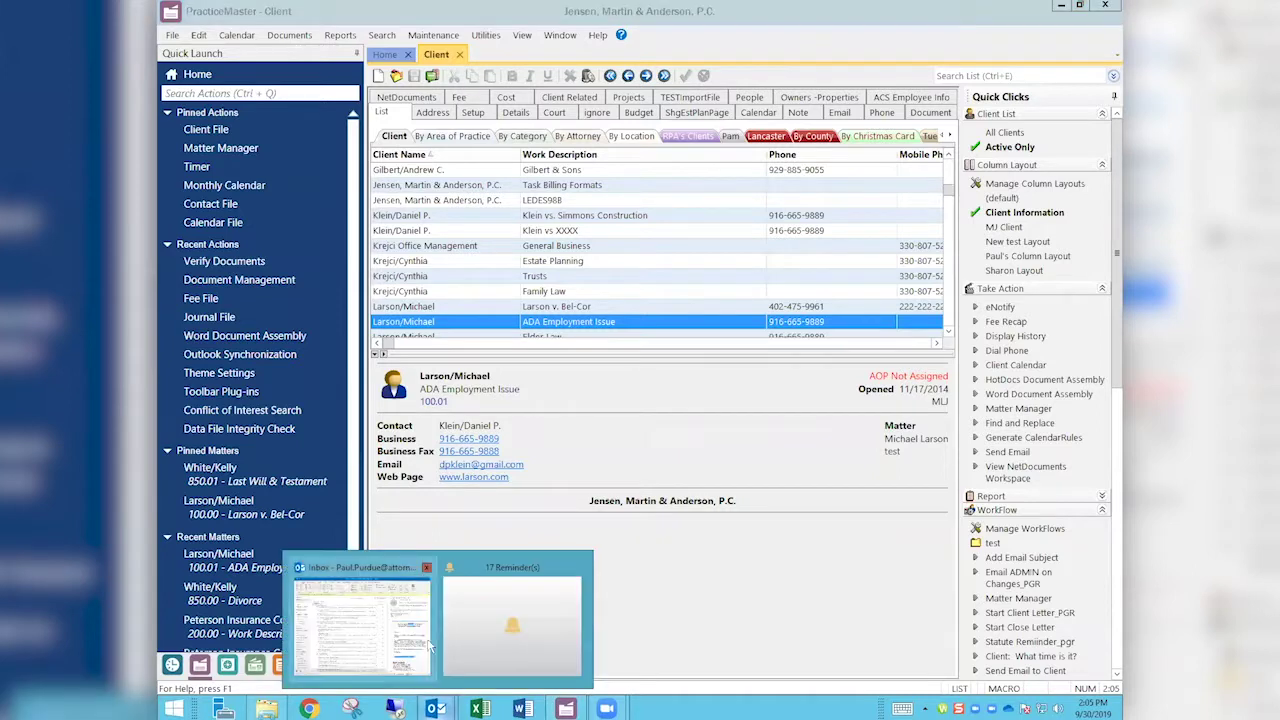
click(372, 611)
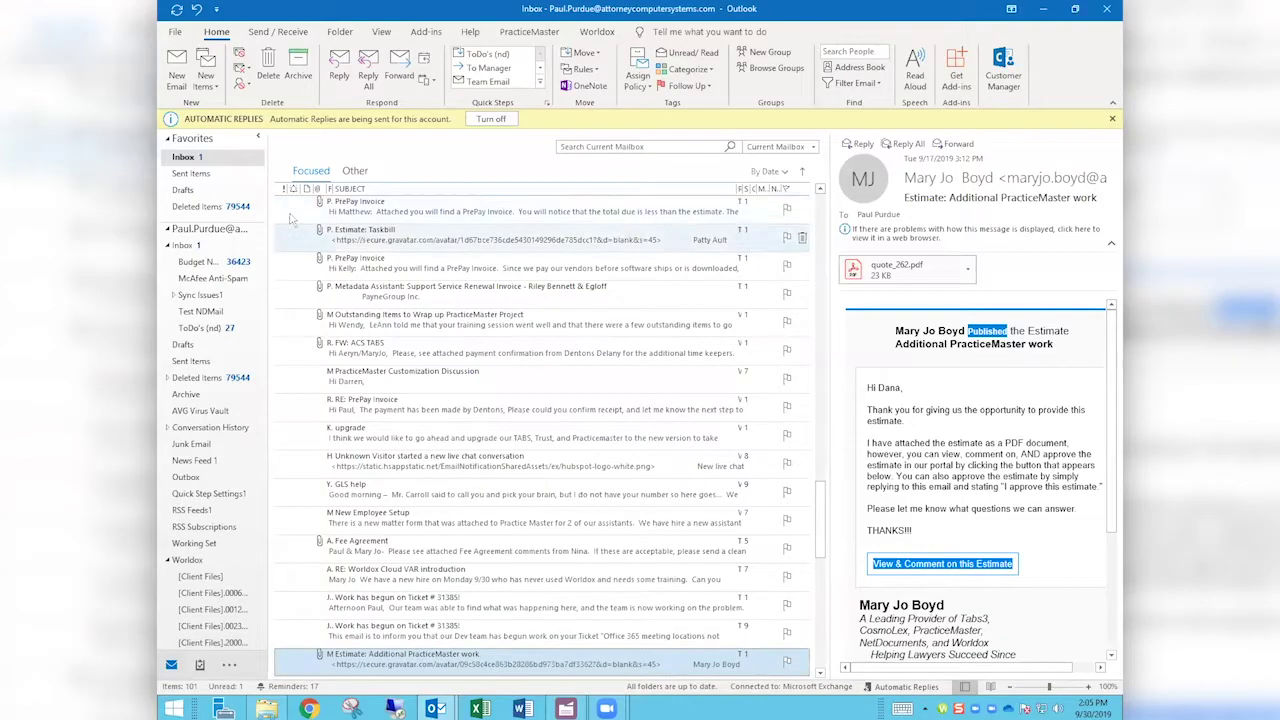
key(ctrl+n)
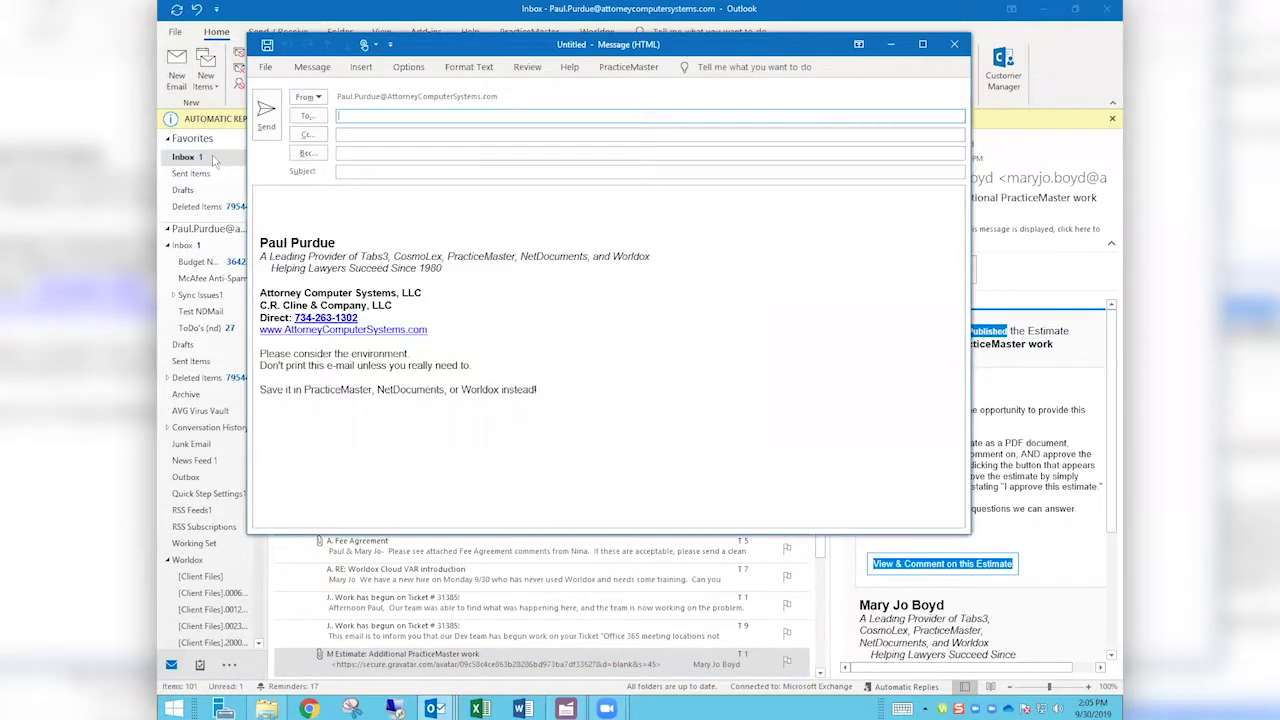
click(627, 67)
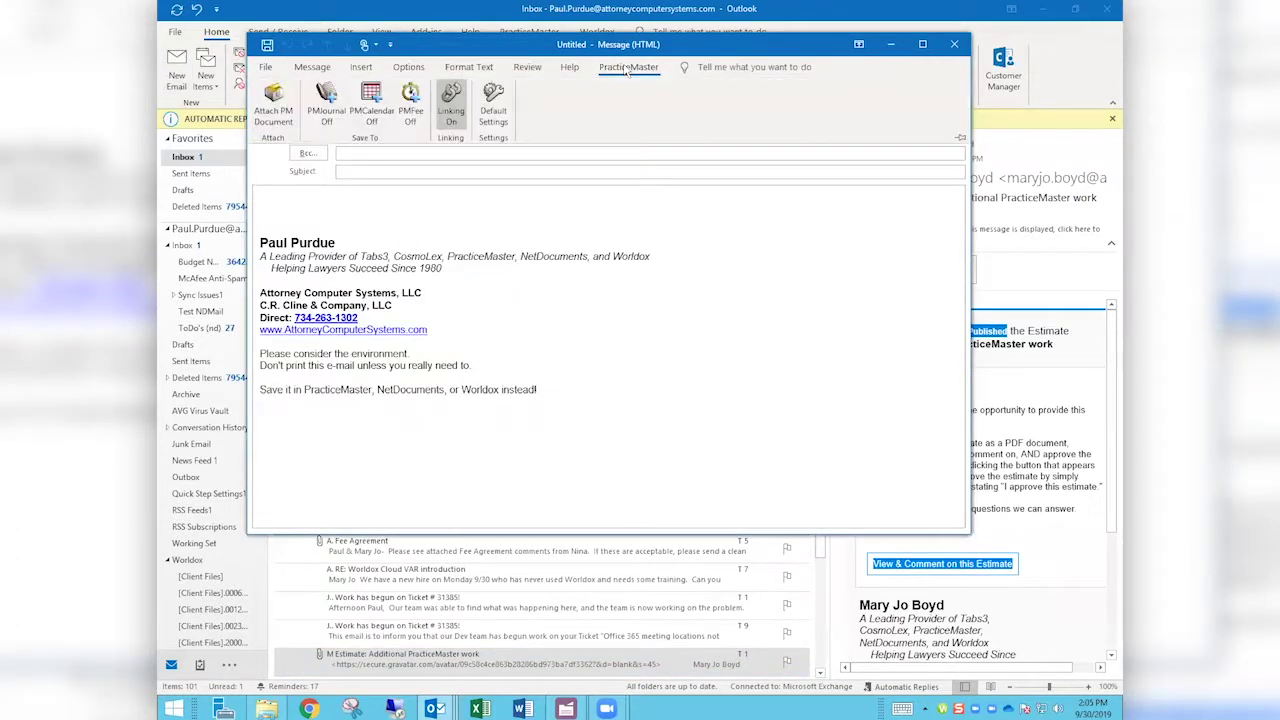
click(270, 104)
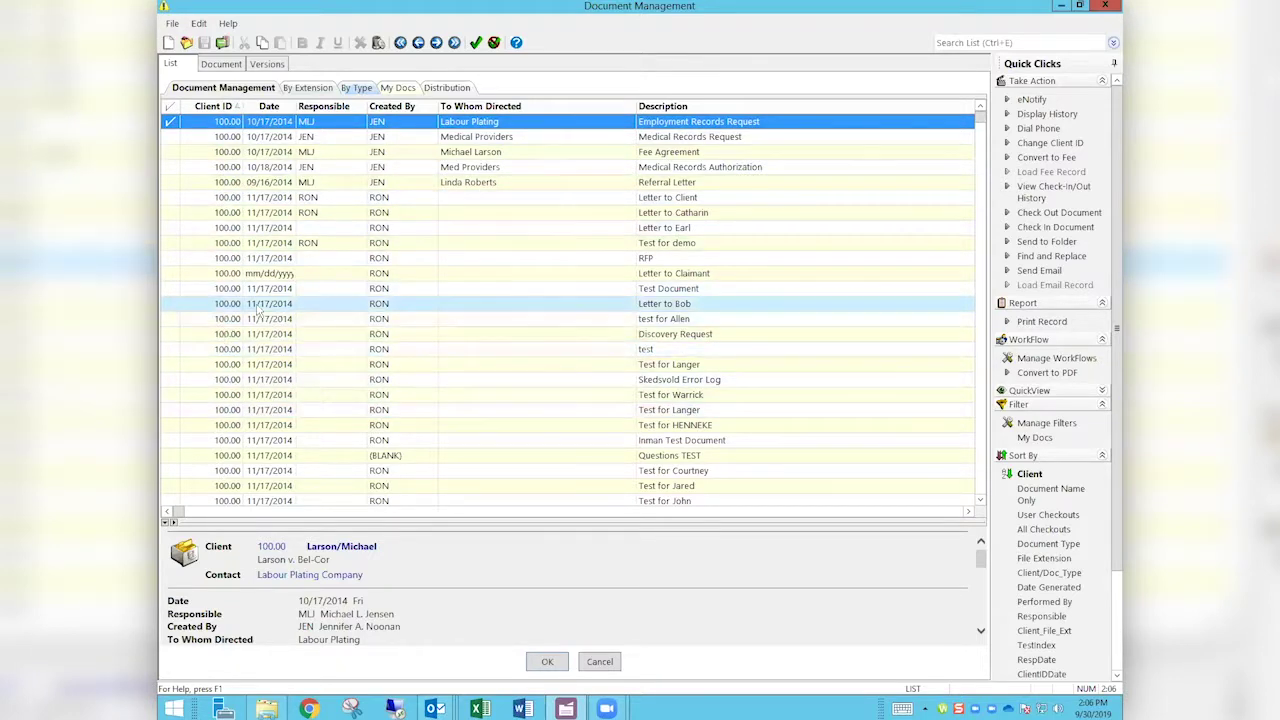
- Check Skedsvold Error Log and Test for Courtney in Document Management and confirm attaching them
scroll(255, 318, down, 4)
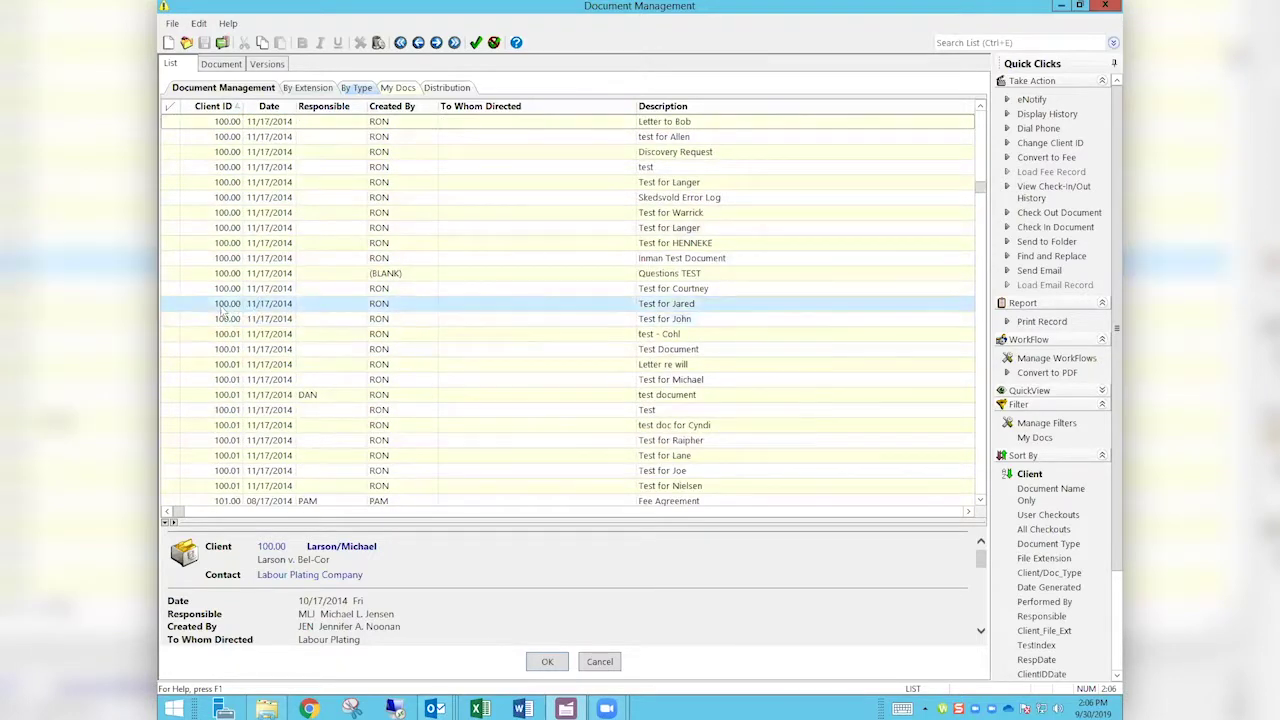
click(170, 197)
click(166, 292)
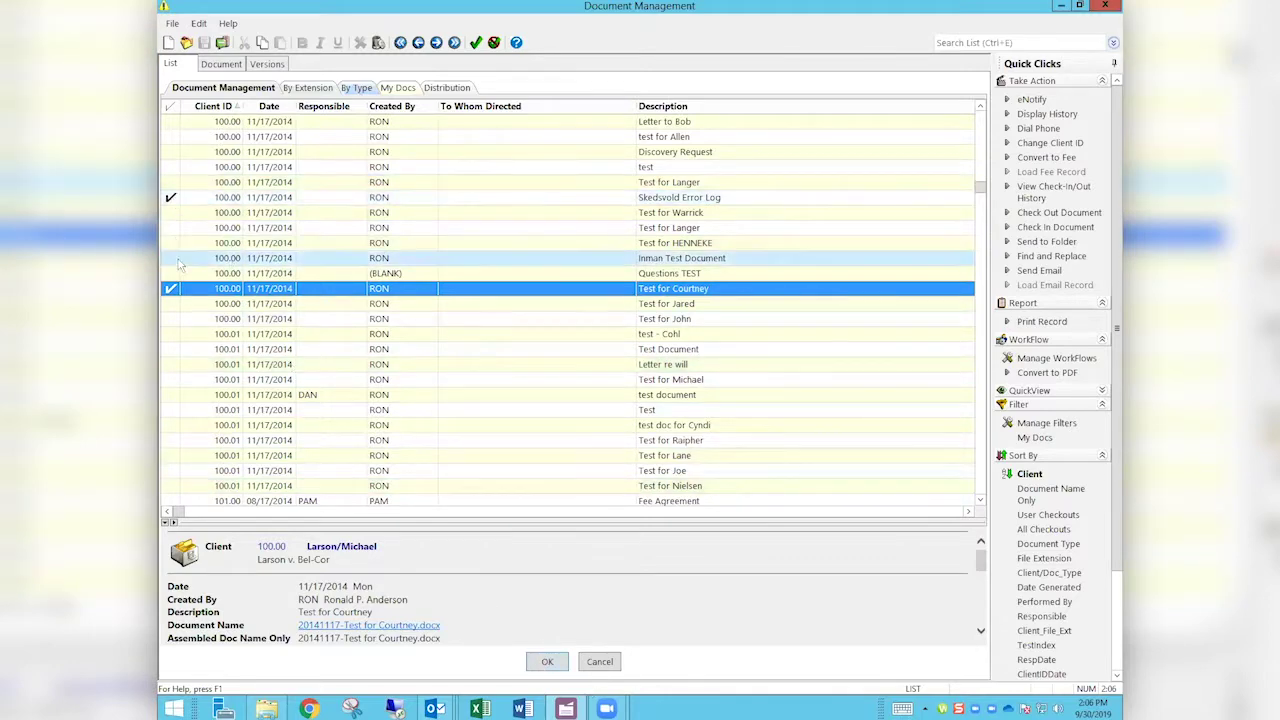
click(547, 662)
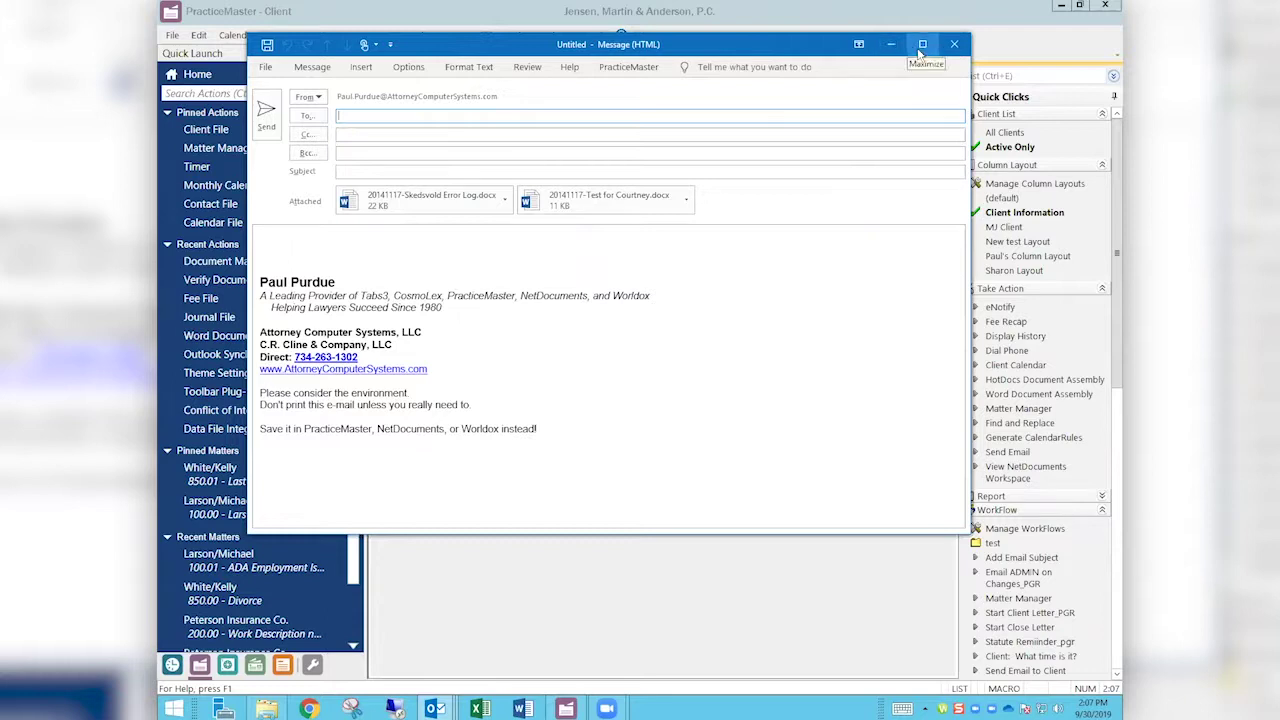
- Close the two-attachment draft without saving and open the Larson v. Bel-Cor client record
click(954, 45)
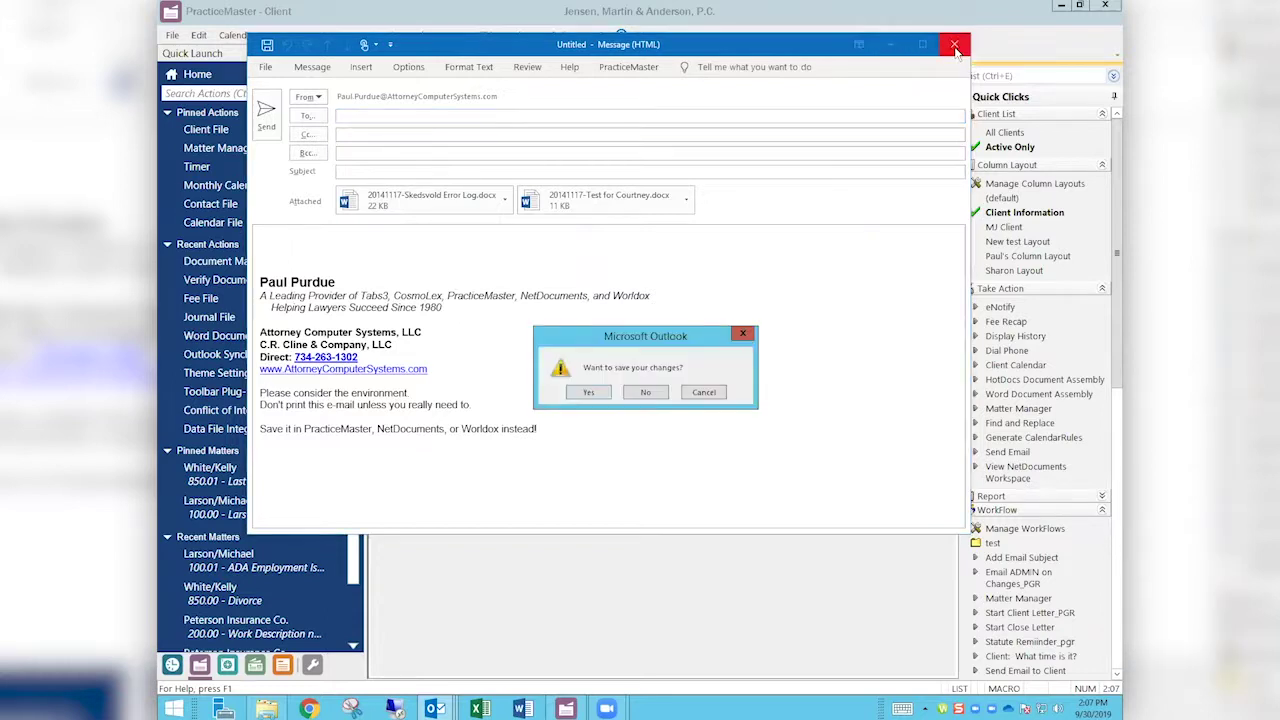
click(643, 392)
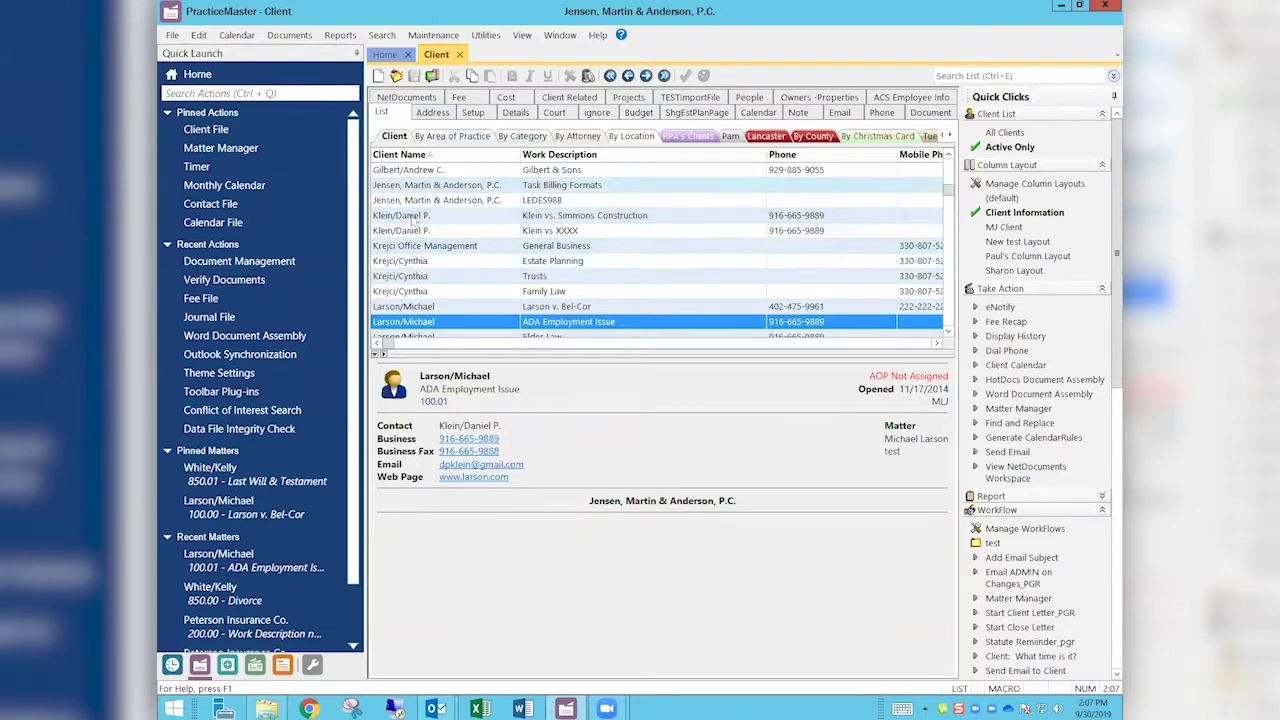
click(428, 306)
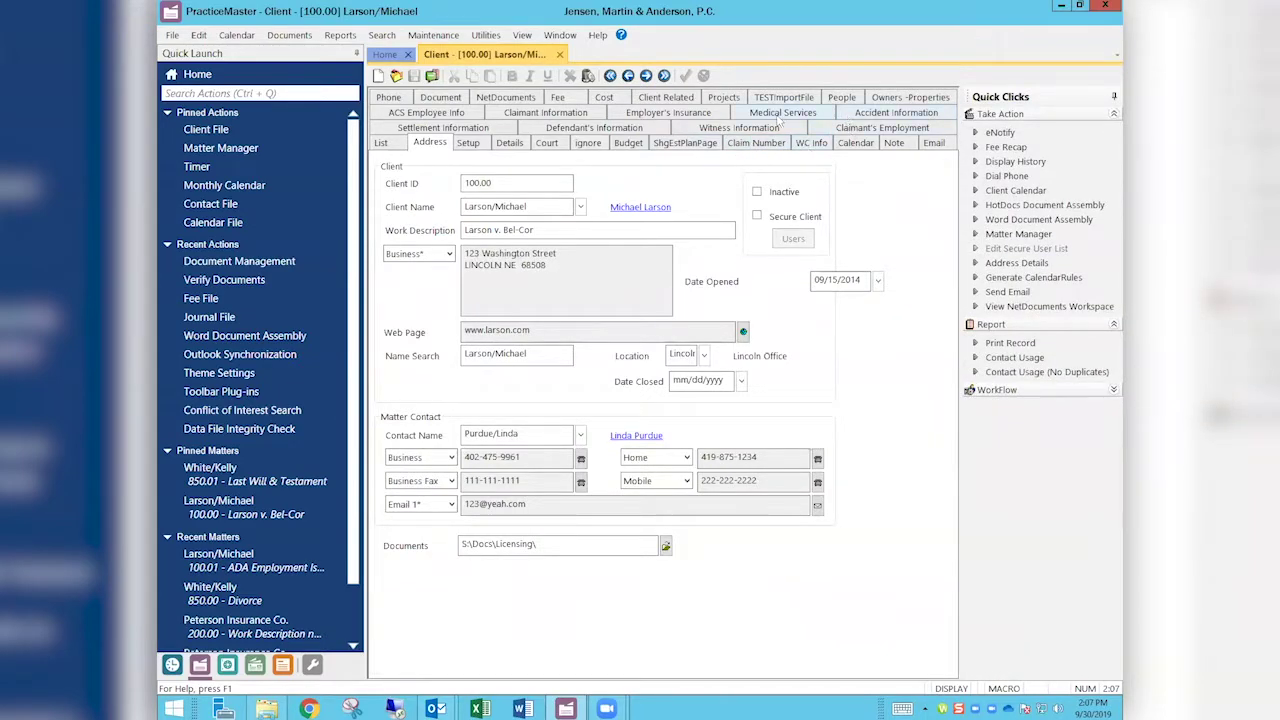
- Show the Bel-Cor documents and add Medical Records Authorization and Letter to Catharin to the selection
click(453, 97)
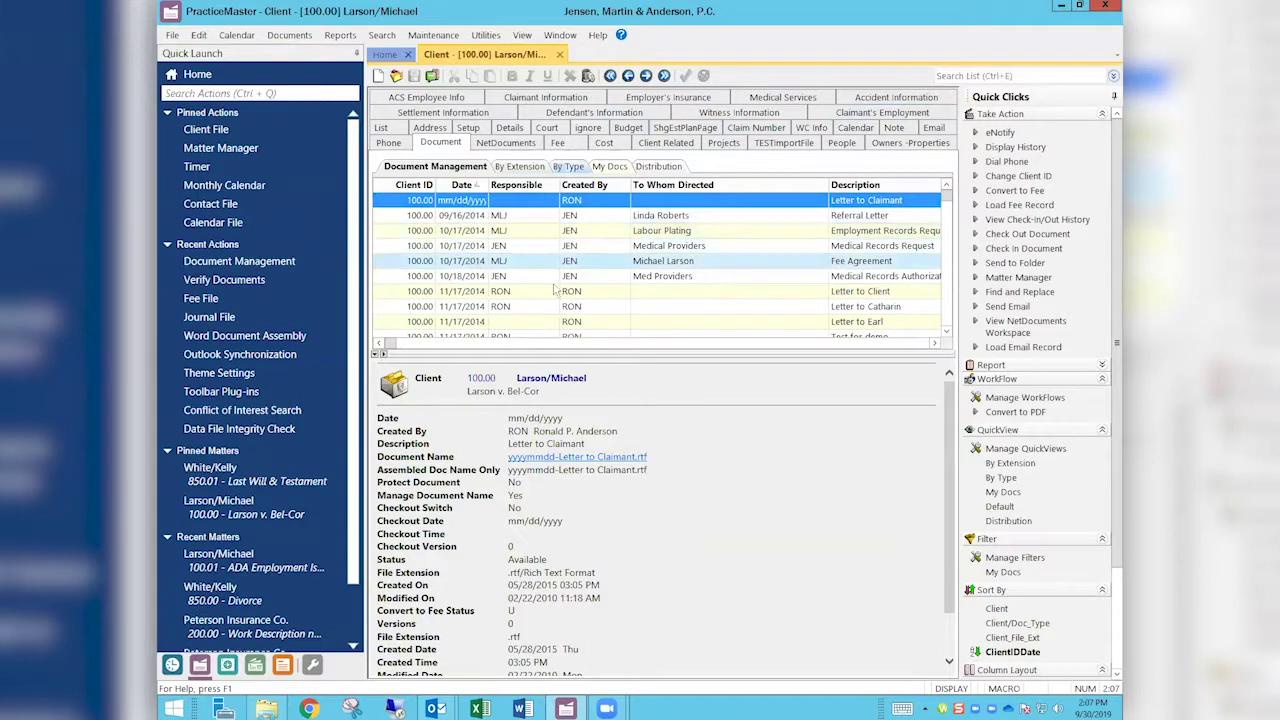
ctrl+click(494, 276)
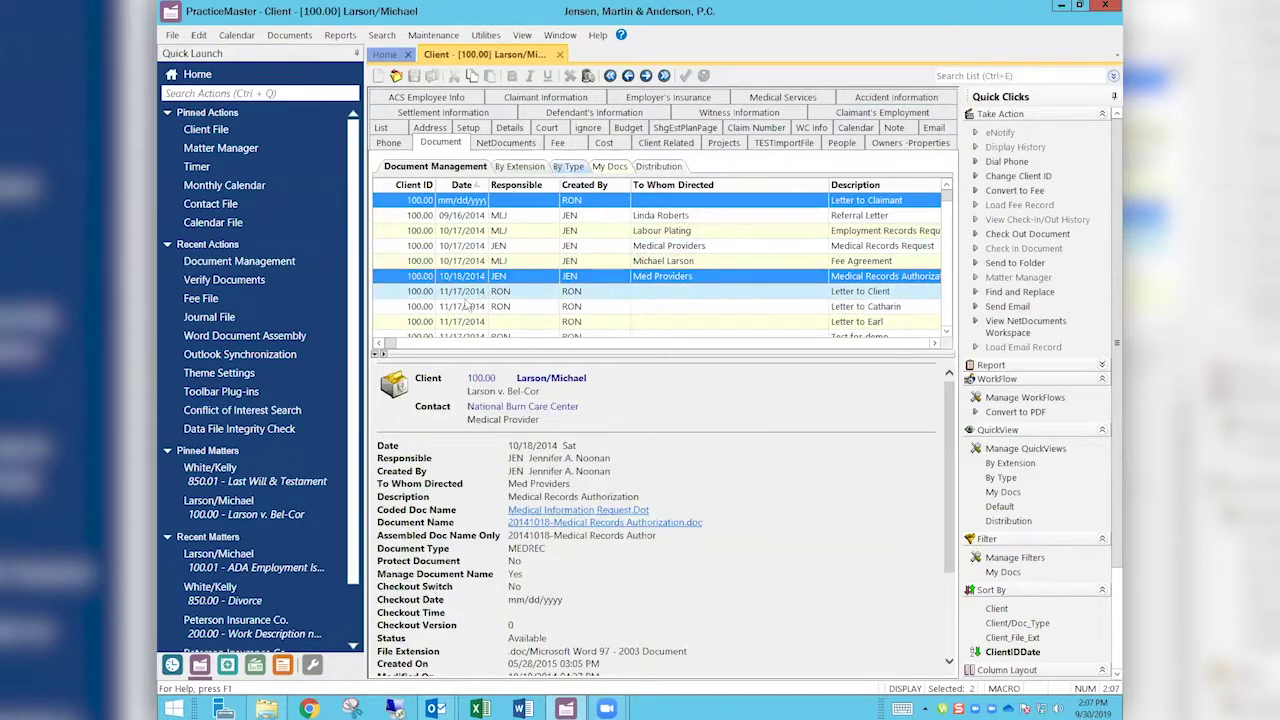
ctrl+click(458, 307)
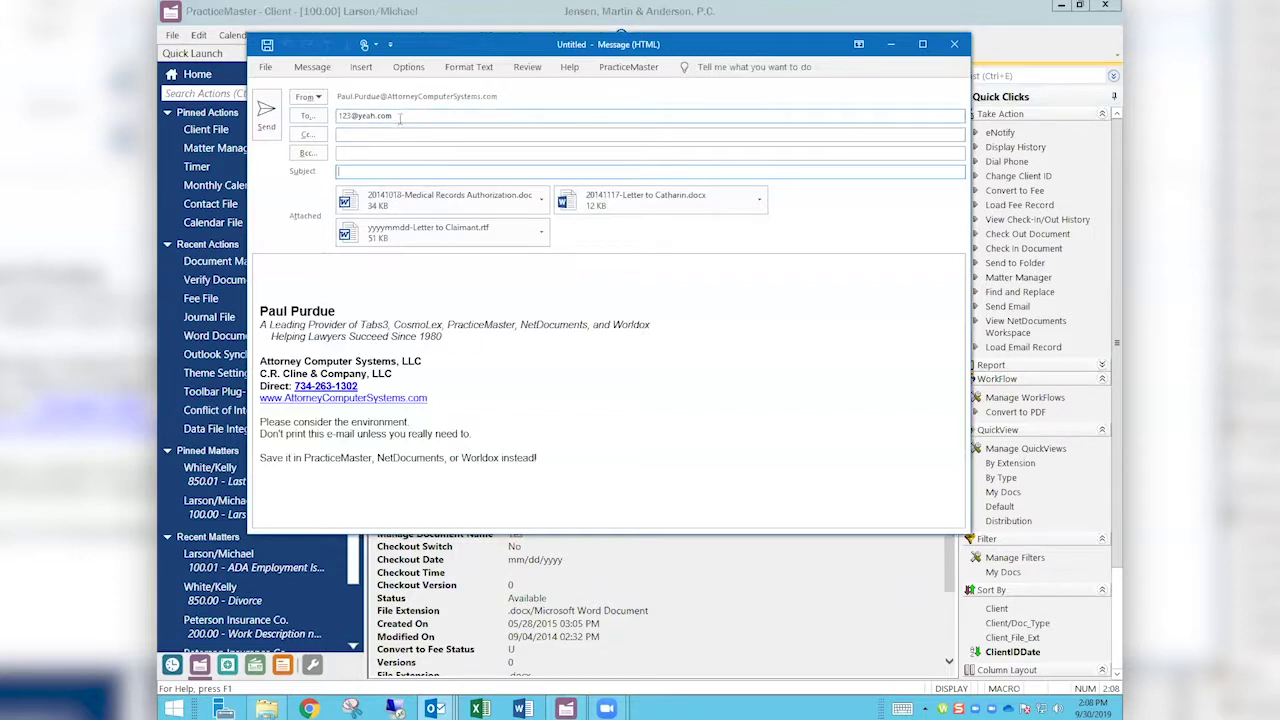
- Delete the To address and close the three-attachment draft without saving
drag(400, 115, 312, 112)
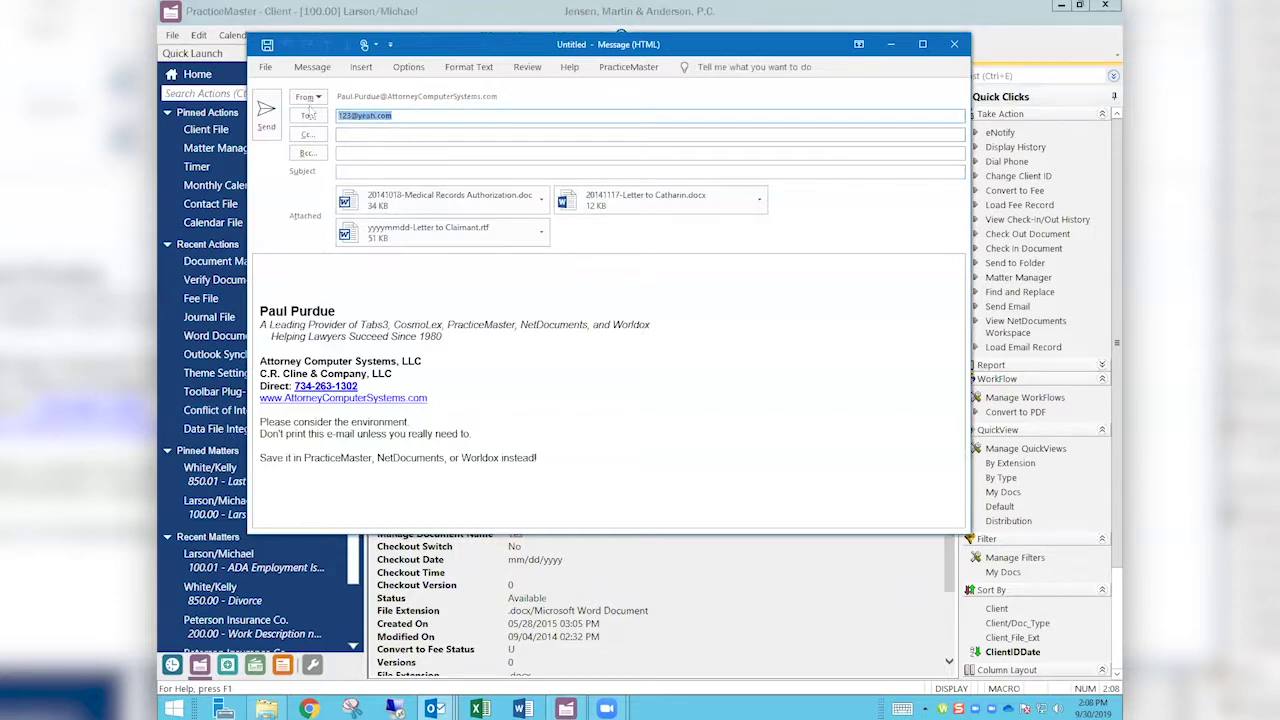
key(Delete)
click(954, 44)
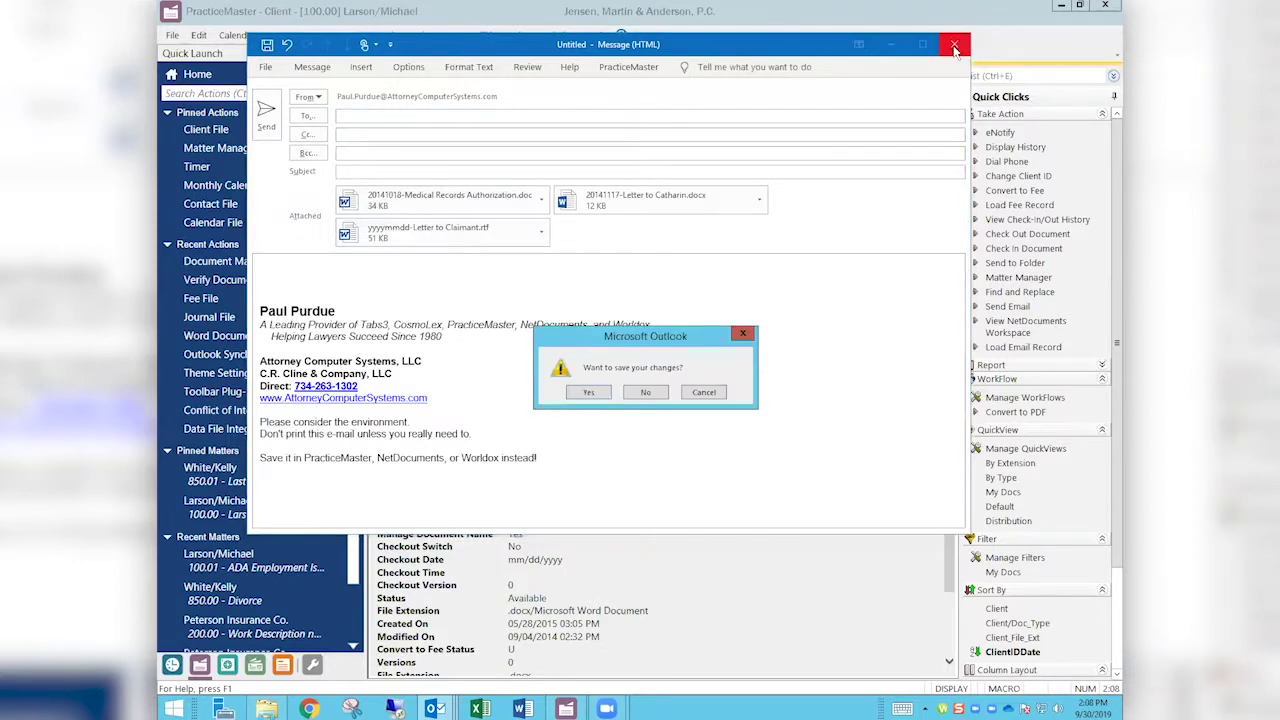
click(640, 393)
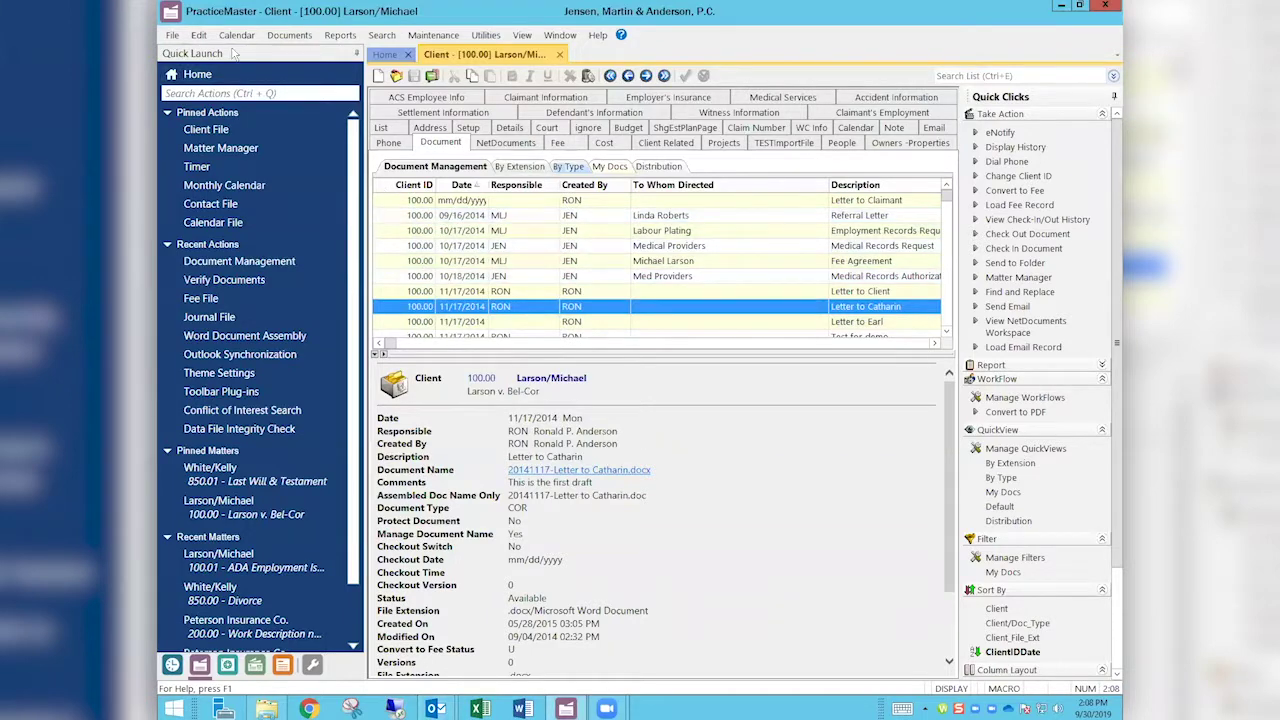
- Open Documents > Document Management and scroll to the last rows of the firm-wide list
click(289, 36)
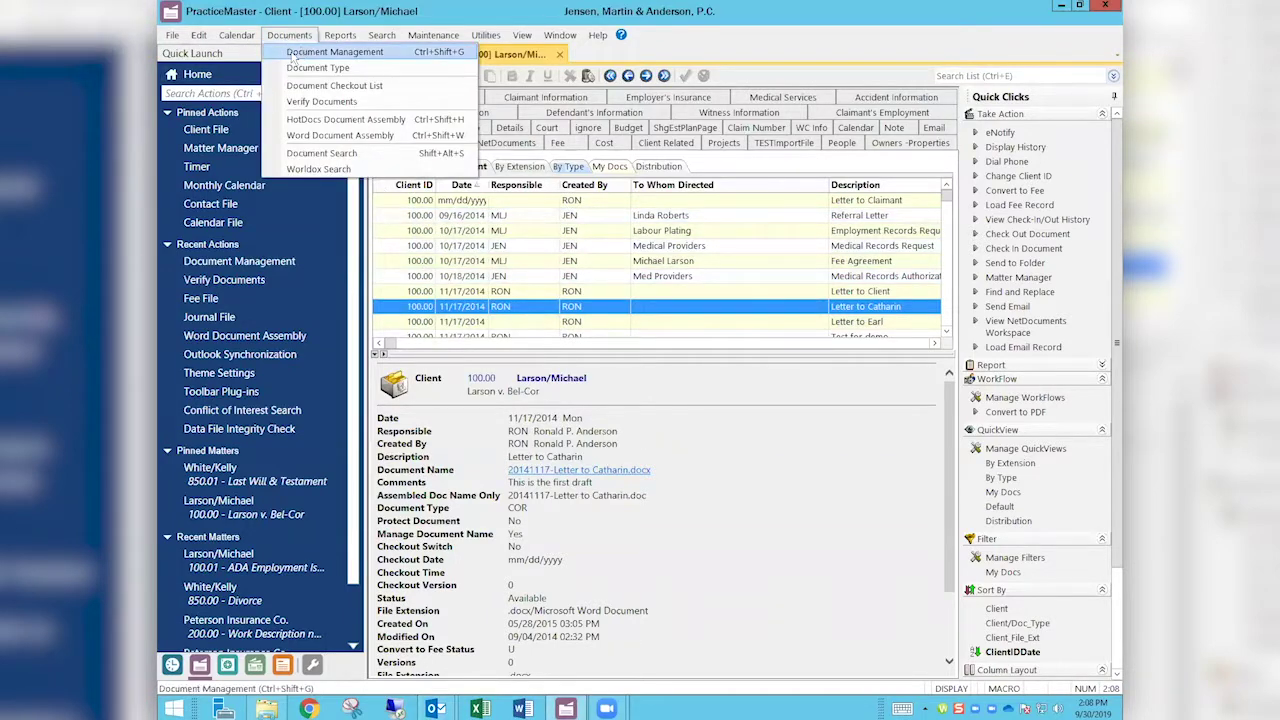
click(300, 52)
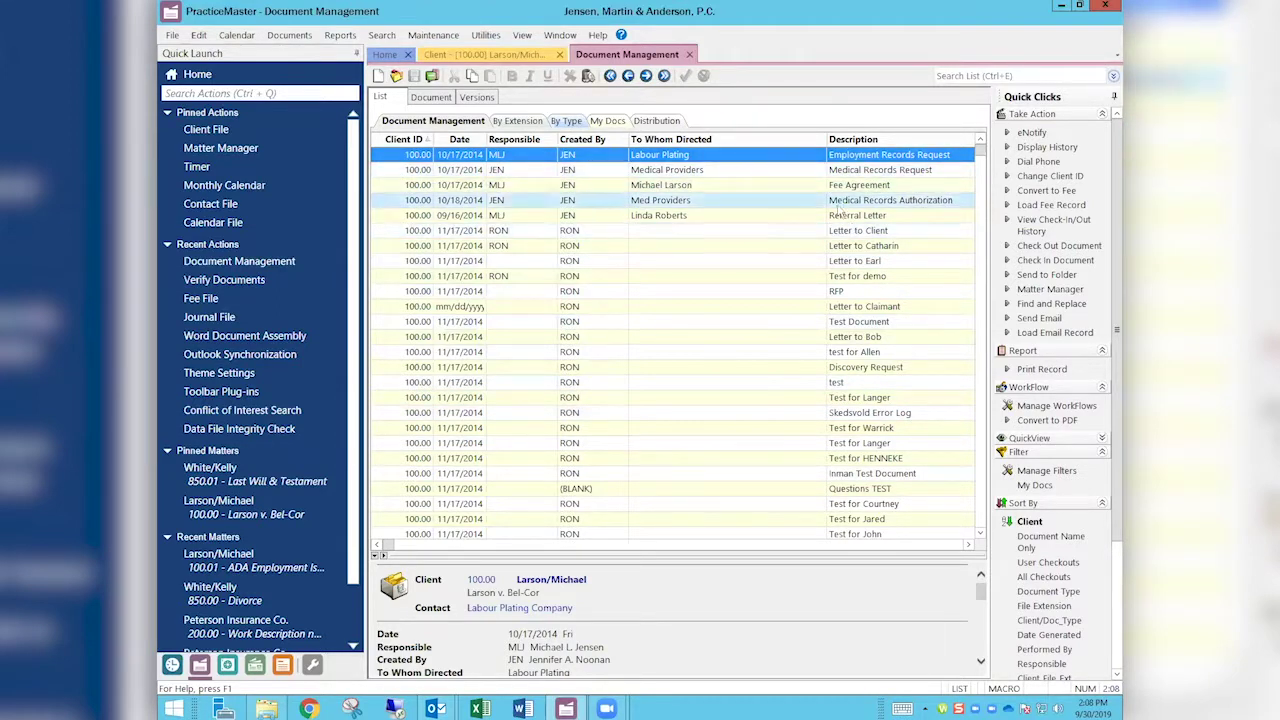
scroll(962, 356, down, 10)
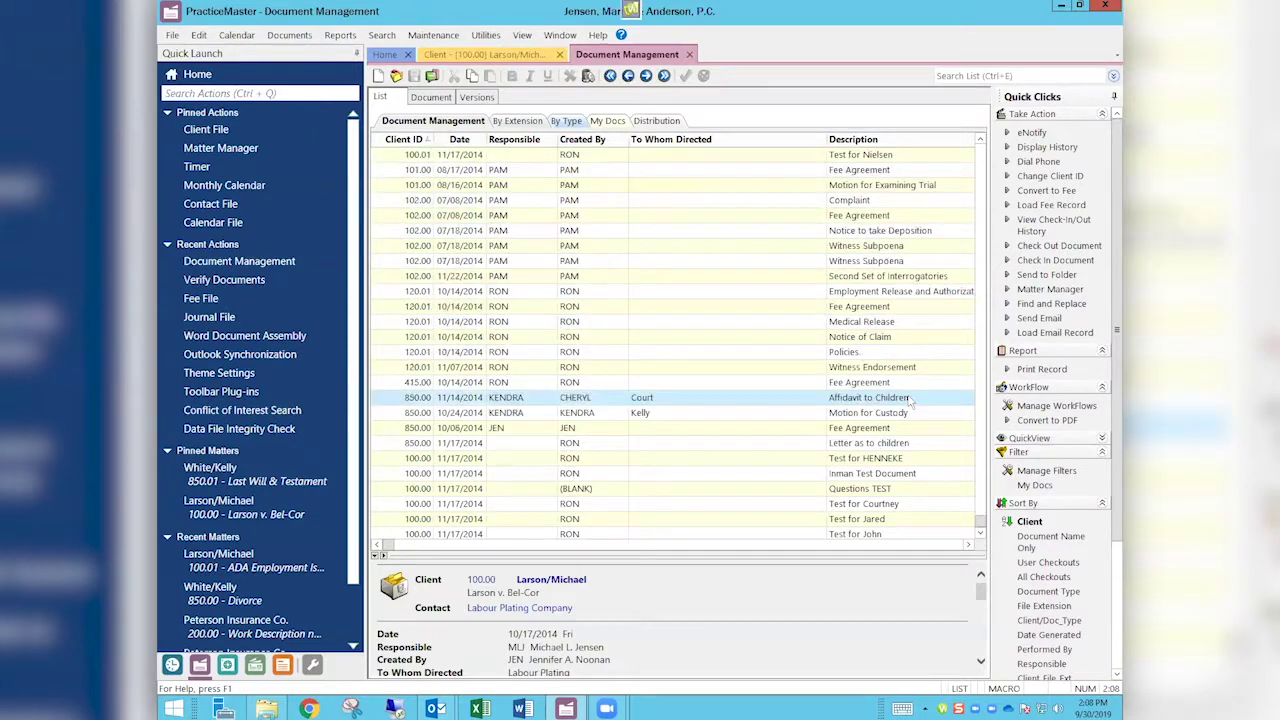
- Ctrl-select the 102.00 Fee Agreement and 850.00 Letter as to children rows
ctrl+click(440, 215)
ctrl+click(452, 443)
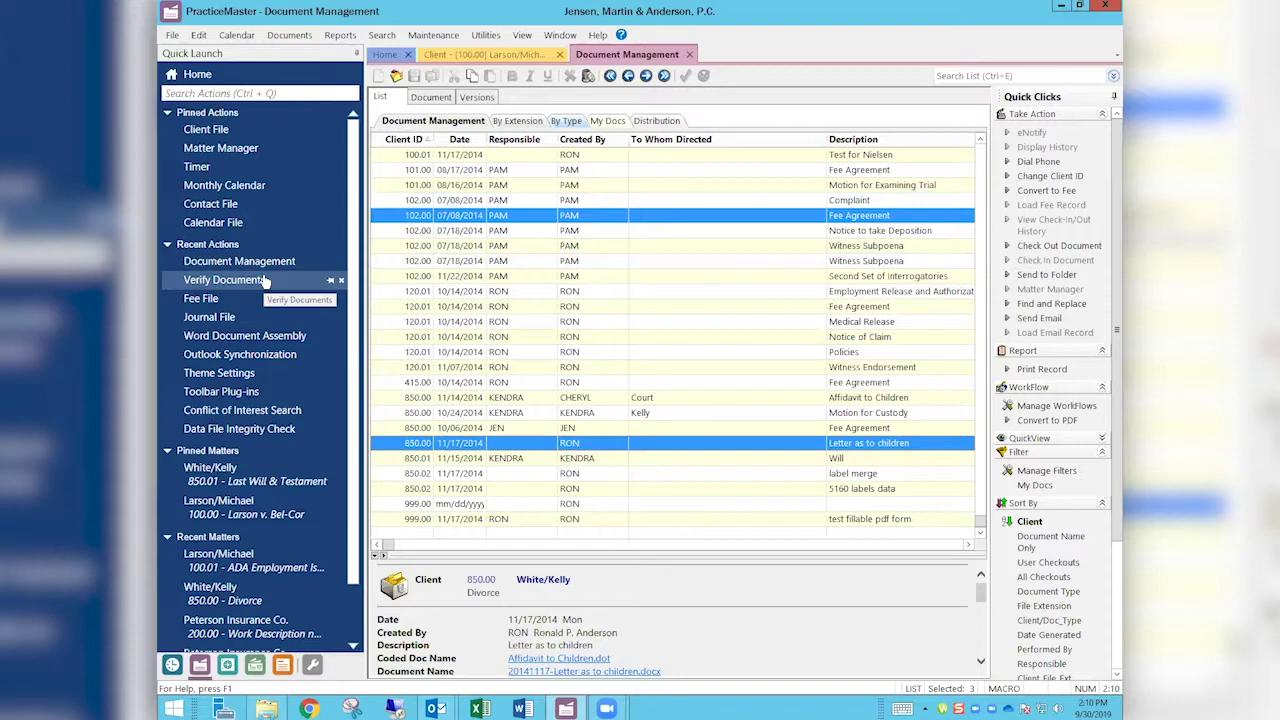
- Launch Verify Documents from Recent Actions in the Quick Launch pane
click(224, 280)
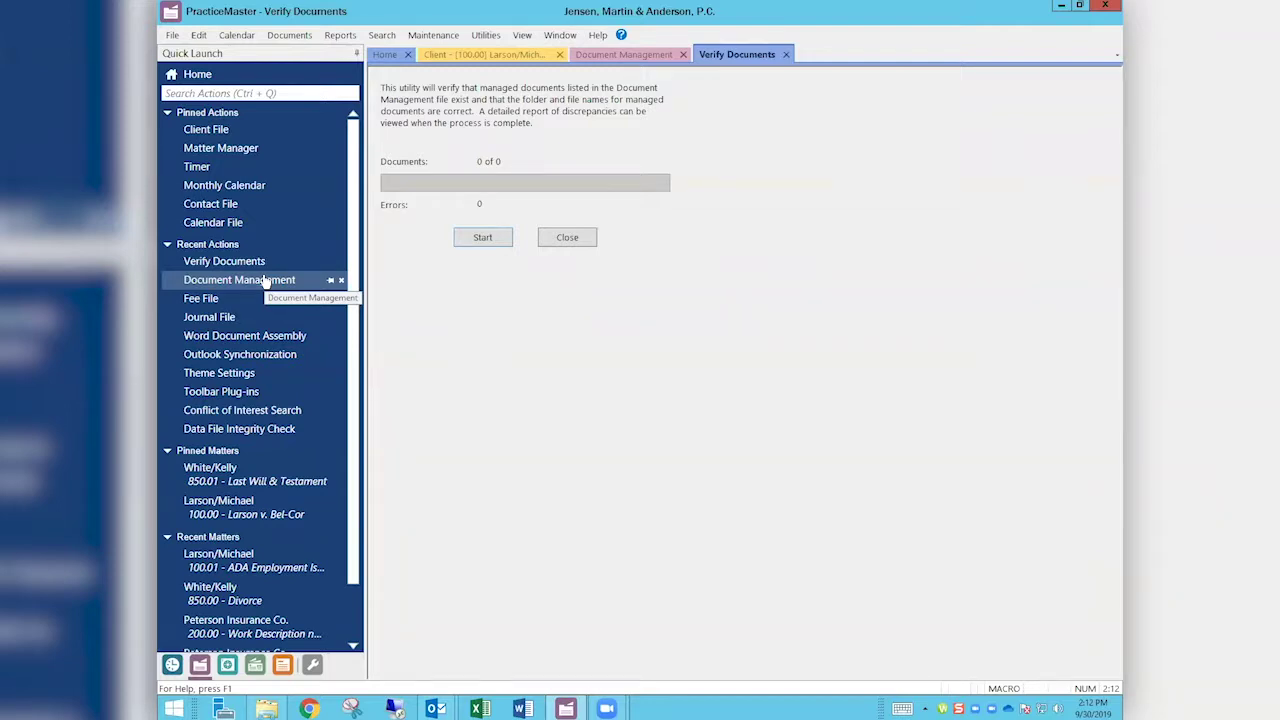
- Check all 70 managed documents and preview the Verify Documents Error Report
click(484, 240)
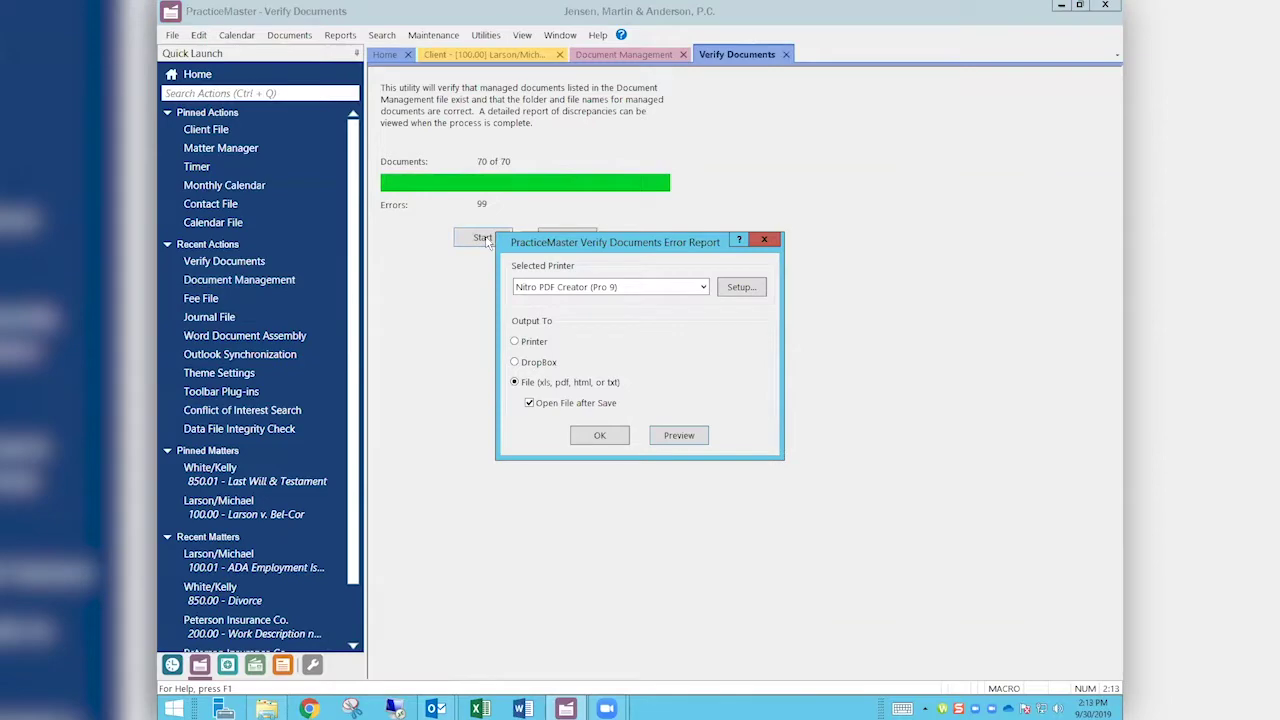
click(679, 435)
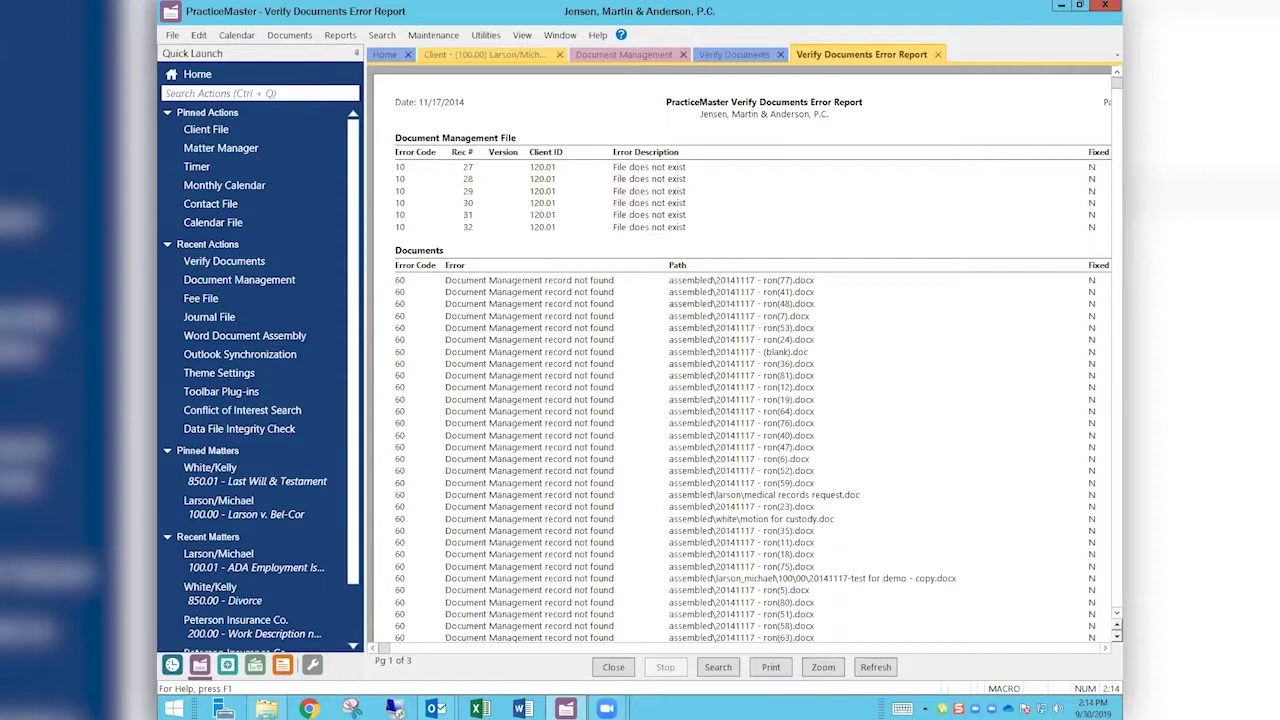
- Scroll through the error report's listed document paths, then bring up Google Chrome
scroll(742, 360, down, 10)
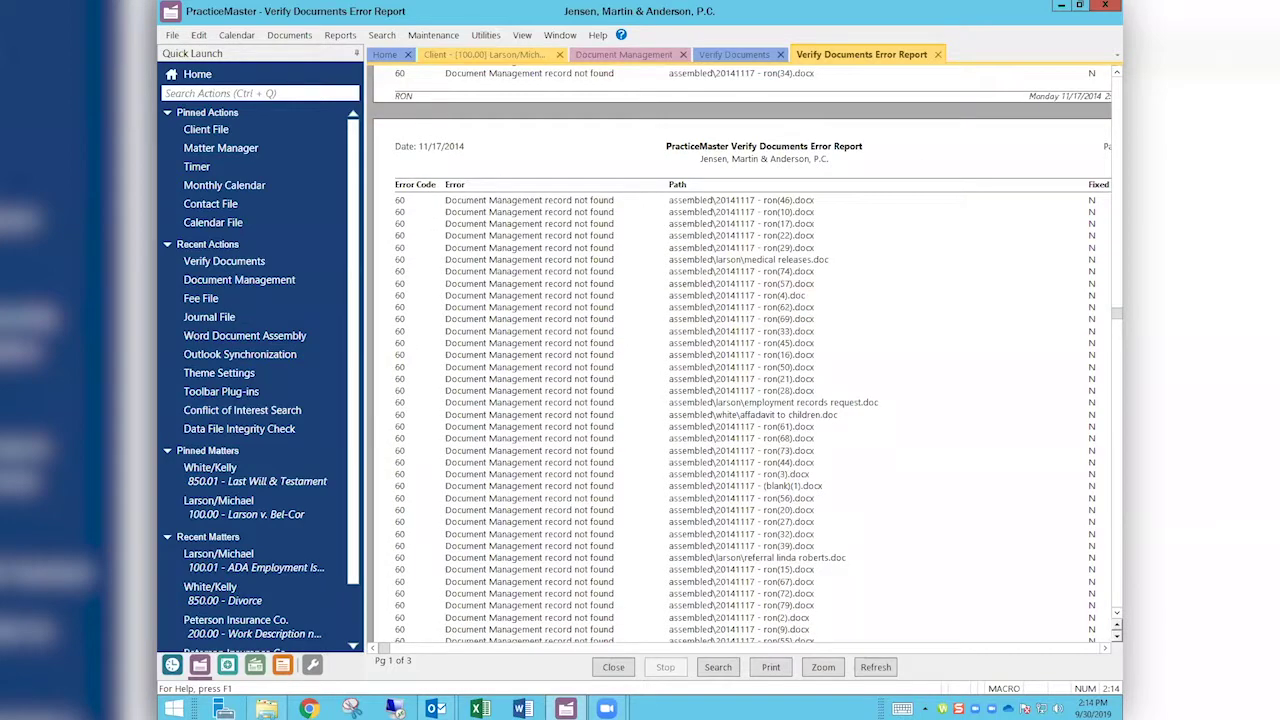
scroll(742, 360, down, 10)
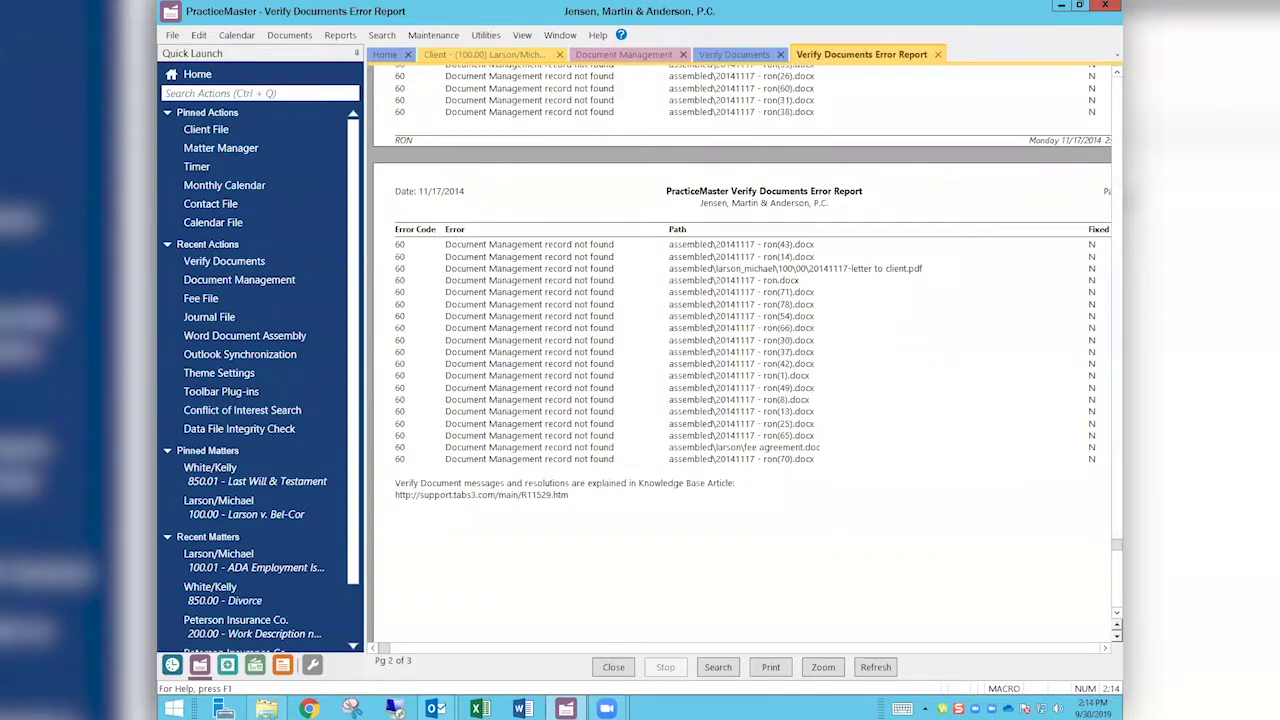
scroll(742, 360, up, 10)
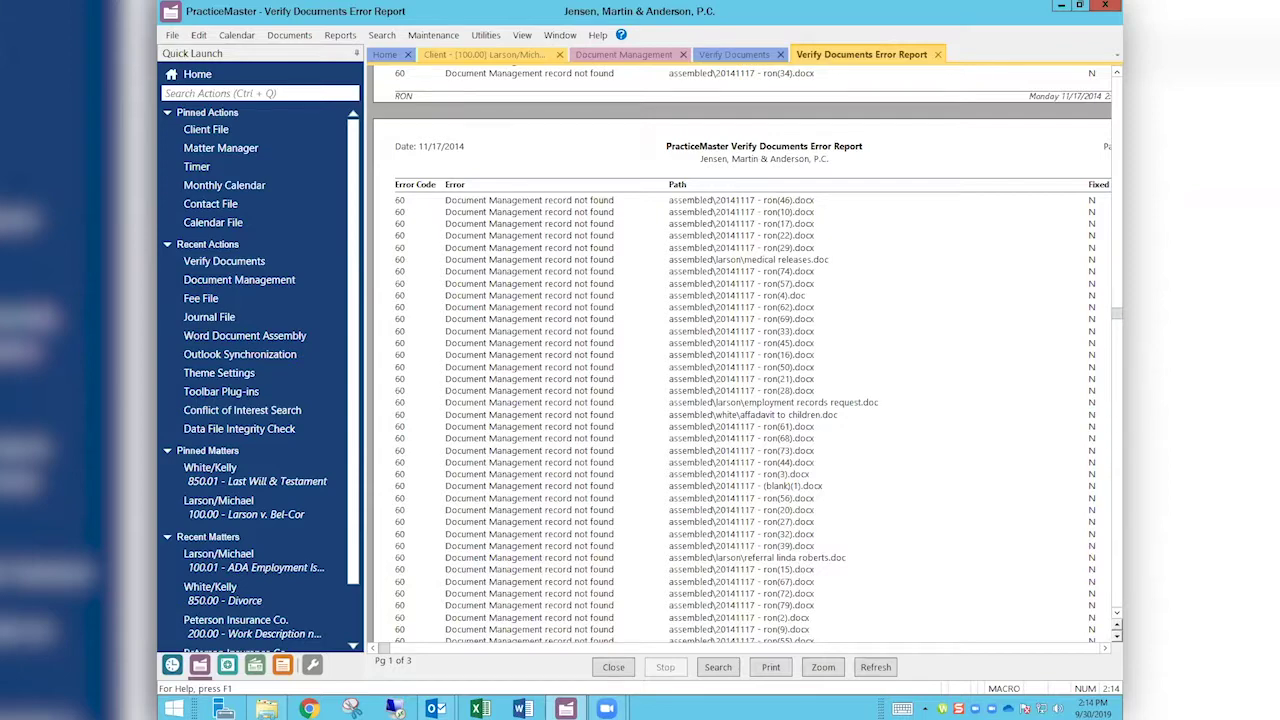
scroll(742, 355, up, 10)
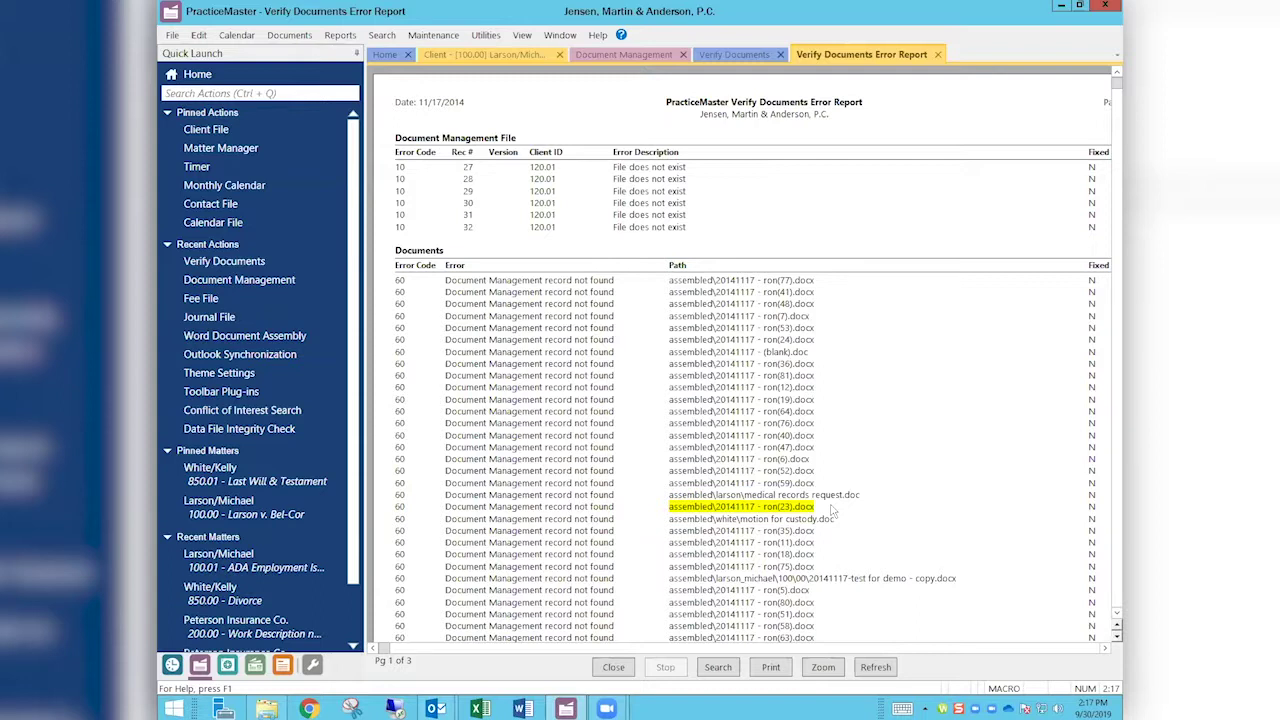
click(812, 507)
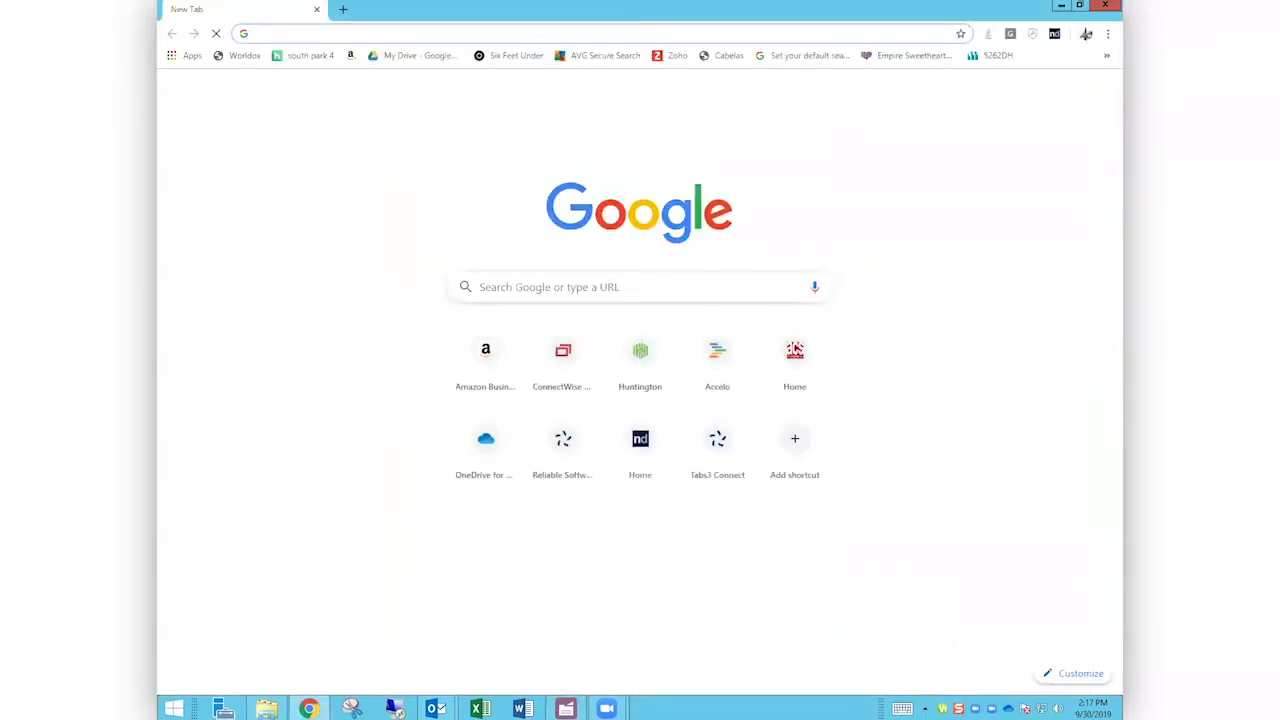
- Load the Attorney Computer Systems website from the address-bar suggestion and view its full address
text(att)
key(Down)
key(Down)
key(Down)
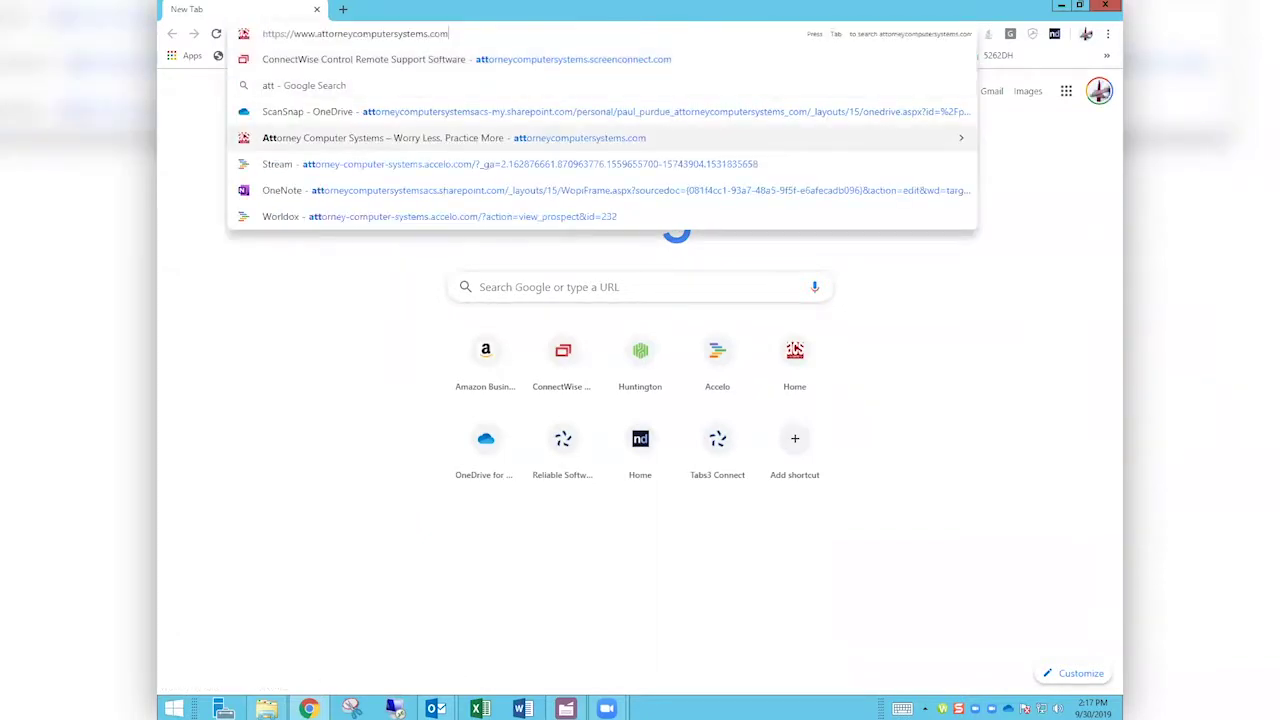
key(Return)
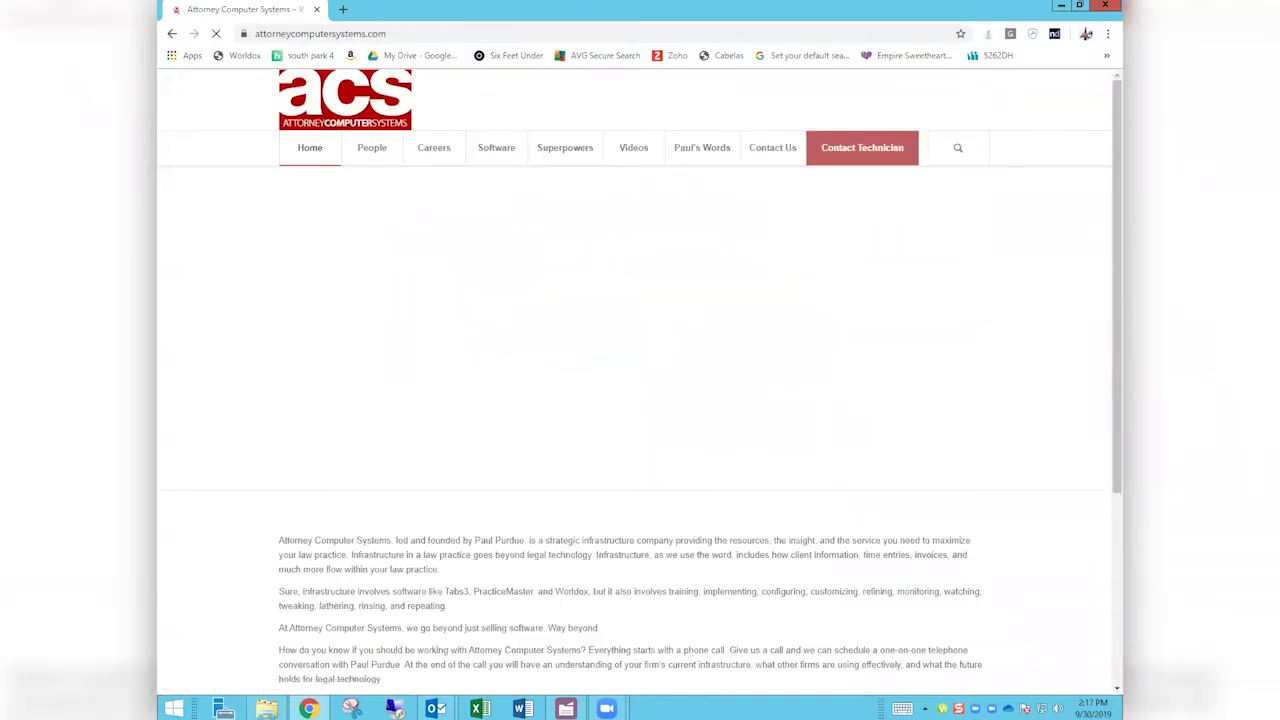
click(410, 35)
click(410, 35)
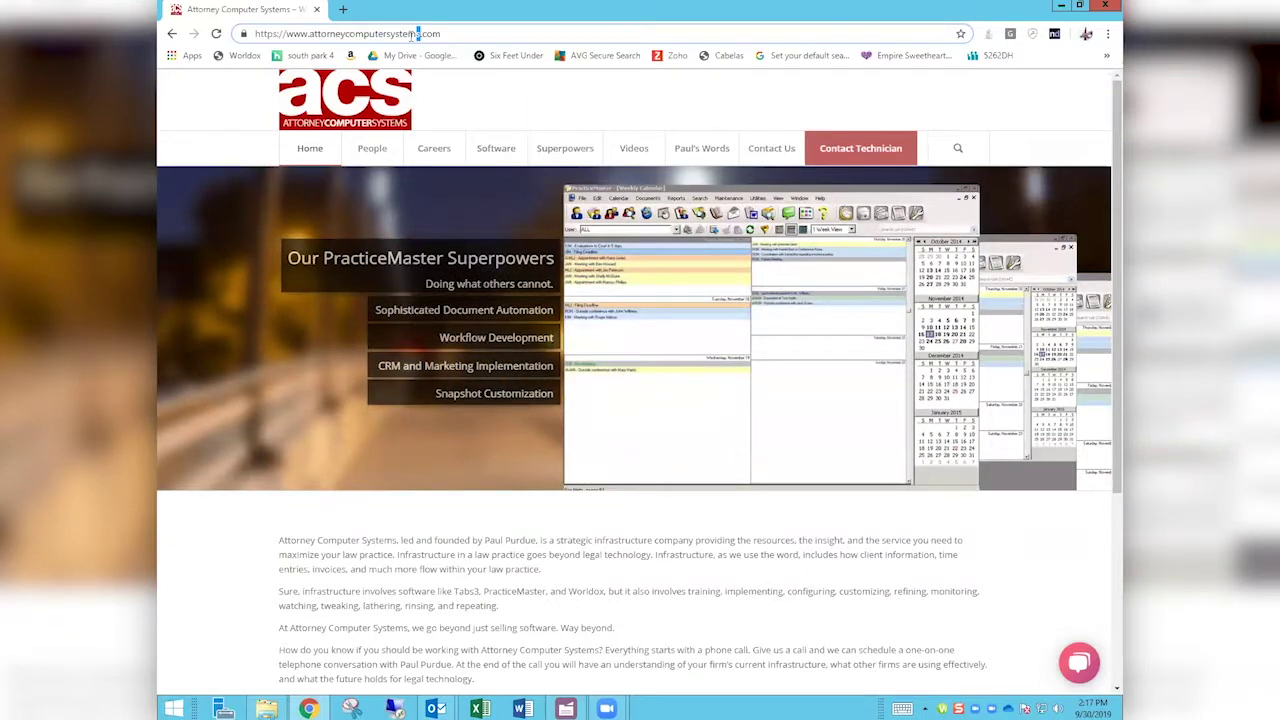
- Go to the site's Videos page, scroll to the series boxes, and open PracticeMaster user group meetings
click(643, 149)
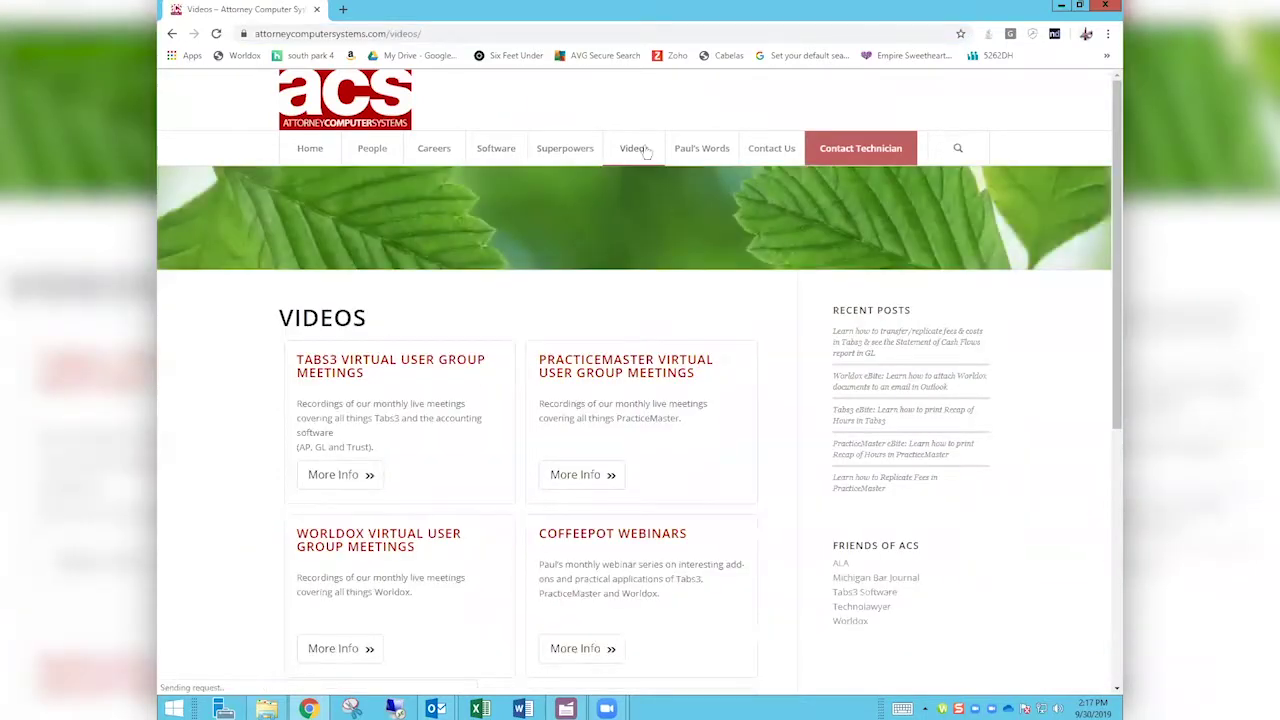
scroll(645, 150, down, 2)
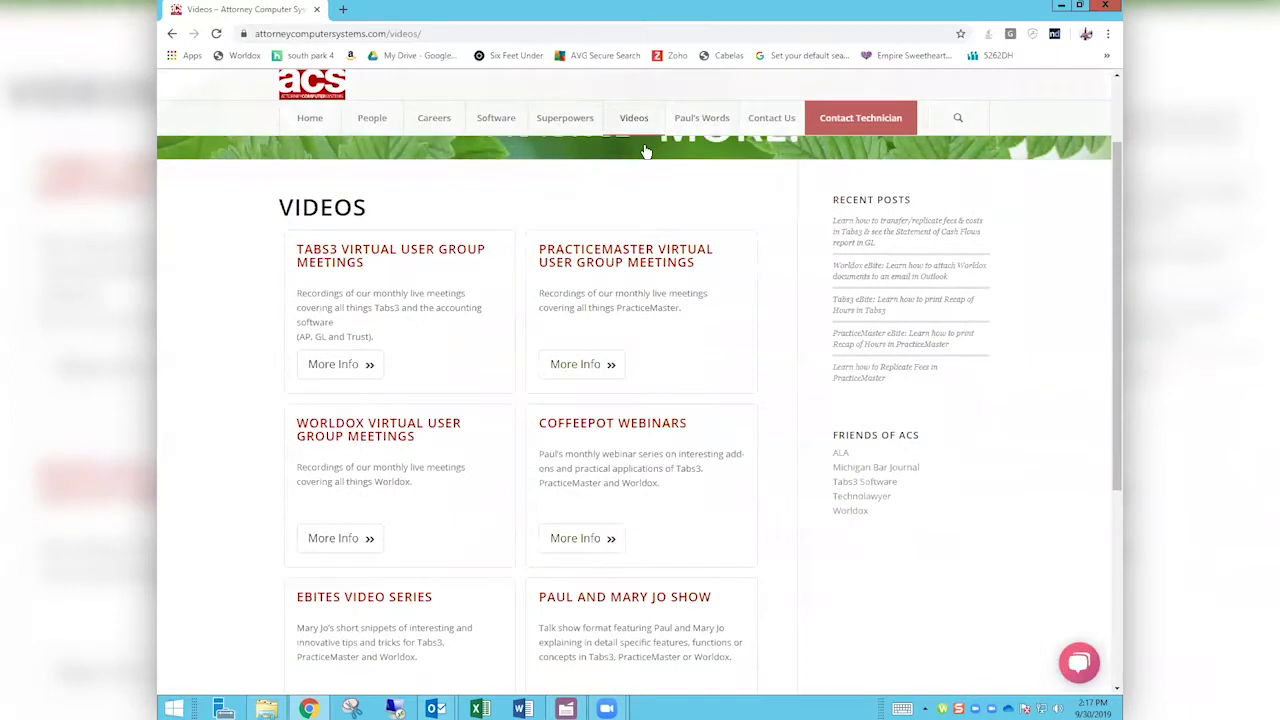
scroll(645, 150, down, 1)
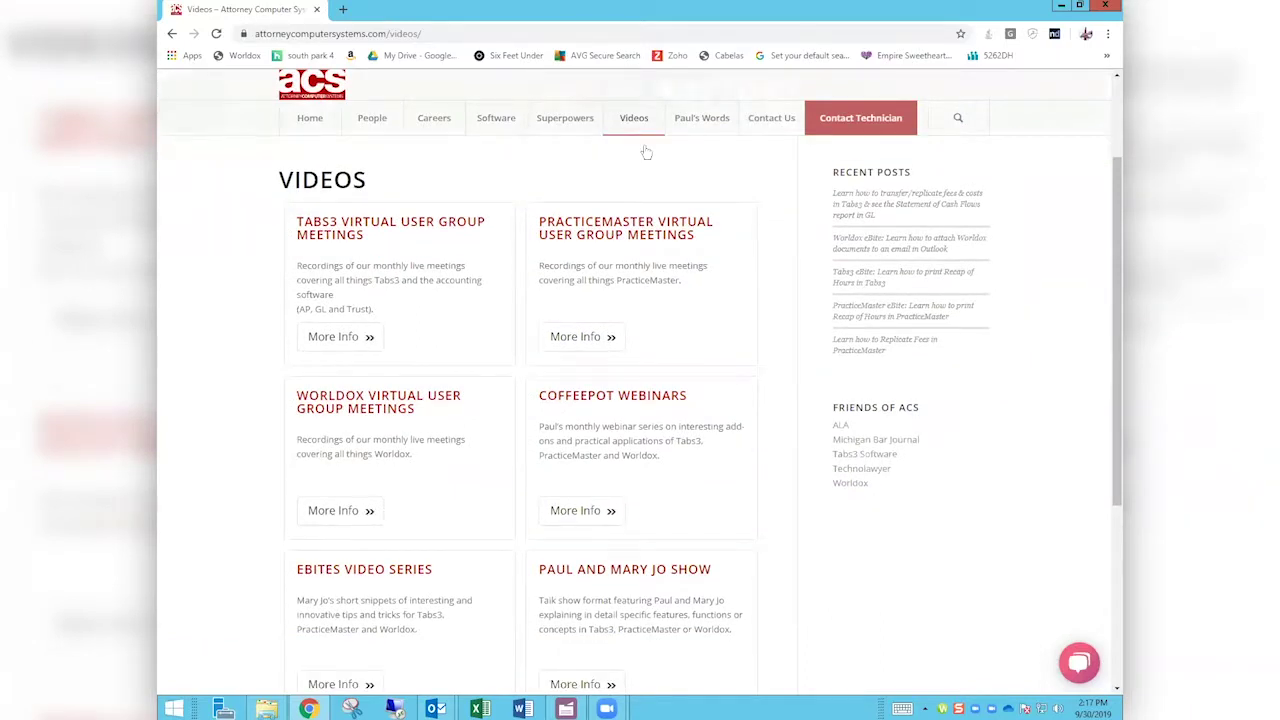
scroll(645, 152, down, 1)
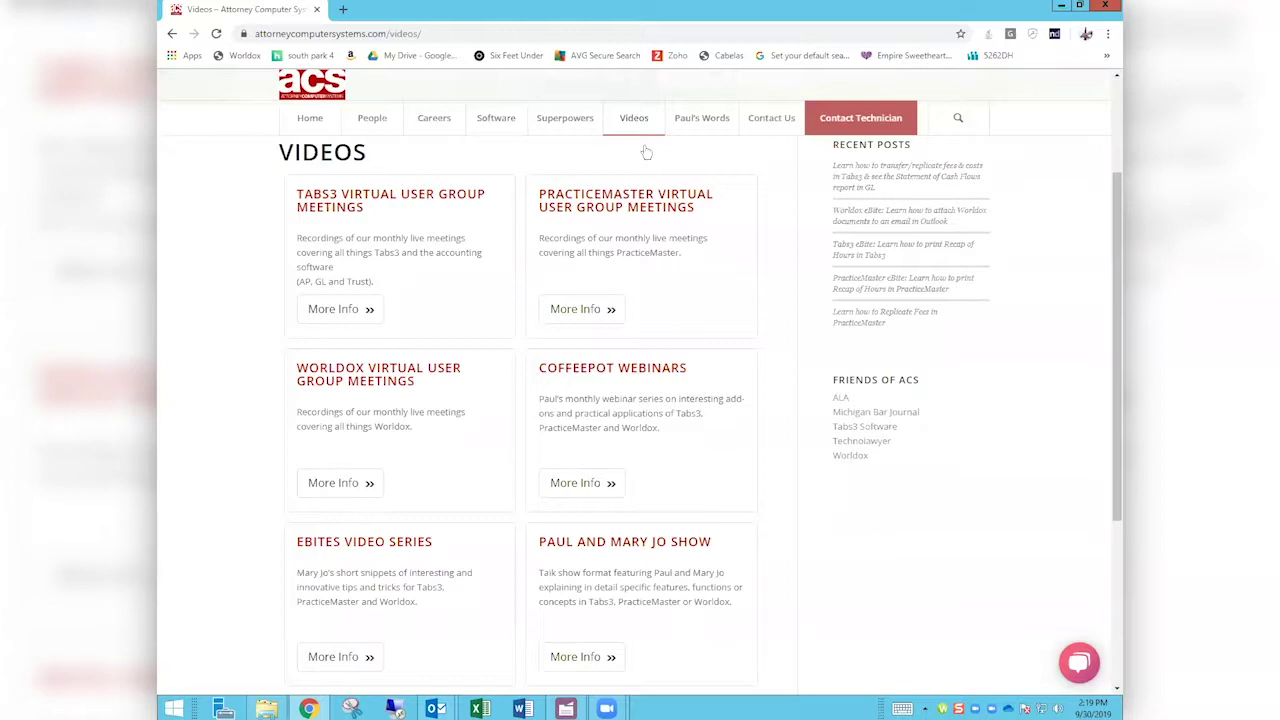
click(594, 316)
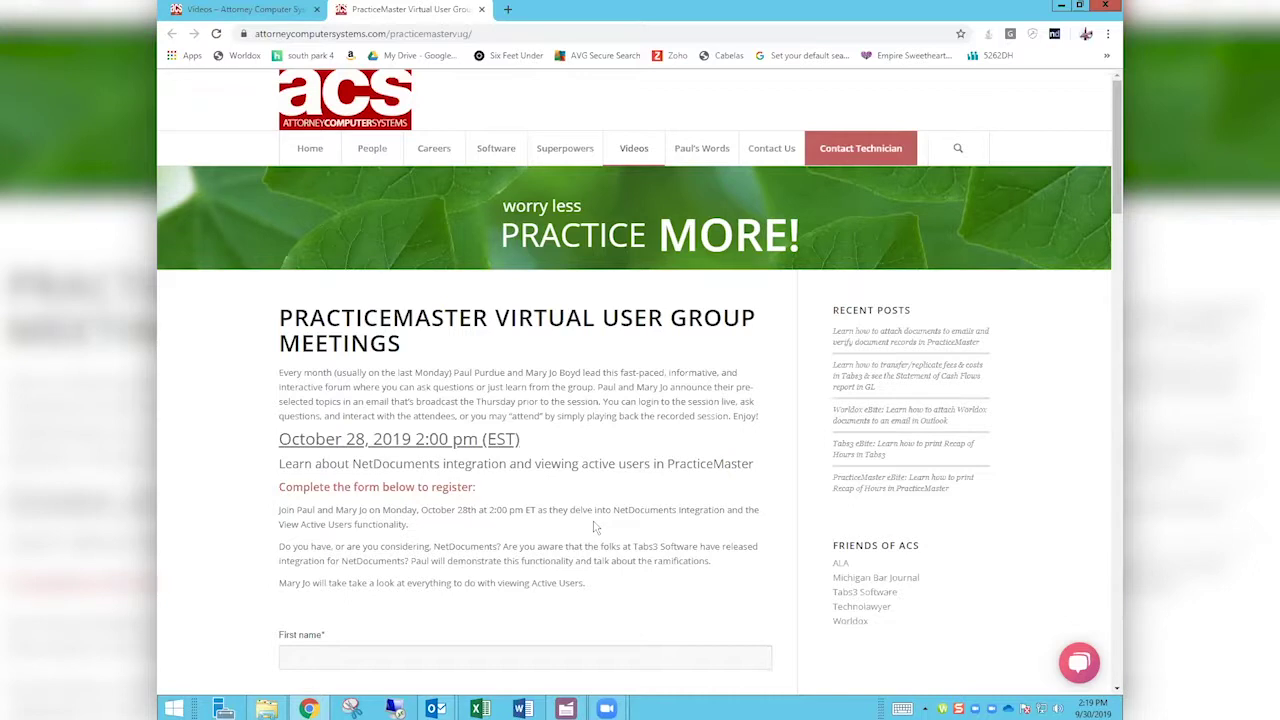
- Scroll the past meeting recordings, from Visual Timer Display through NetDocuments integration, down to the footer
scroll(594, 527, down, 3)
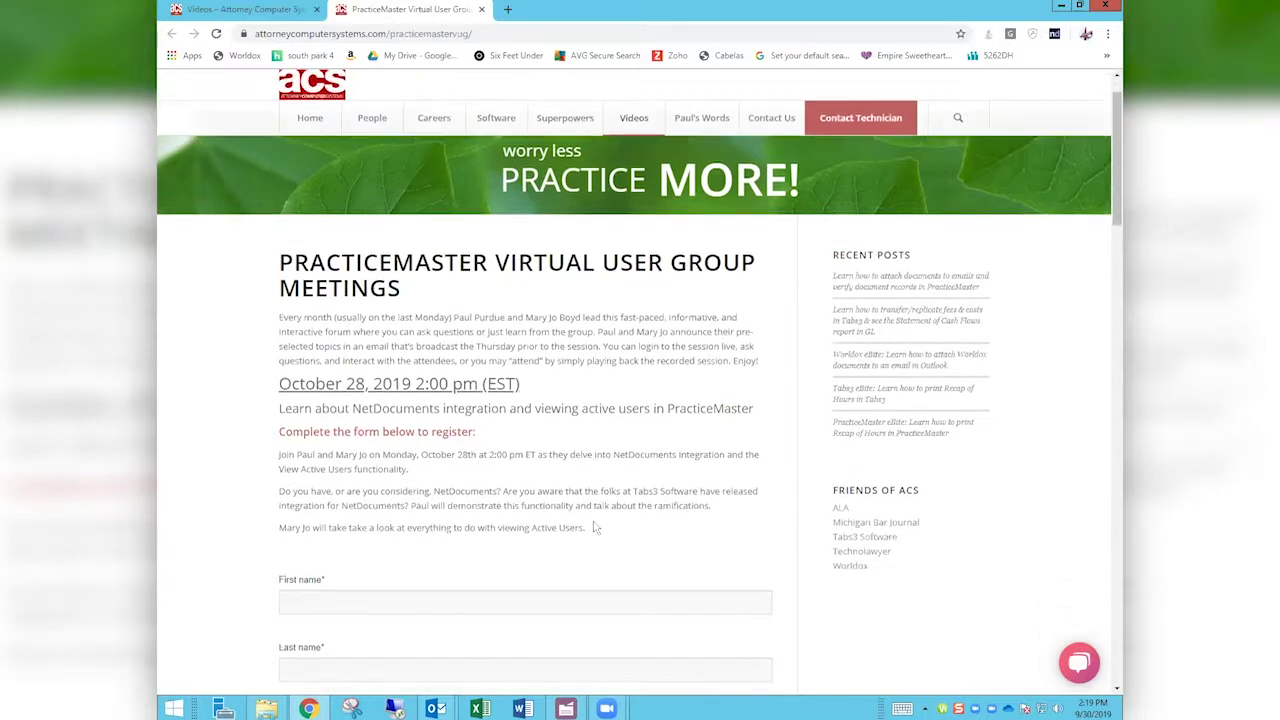
scroll(594, 521, down, 1)
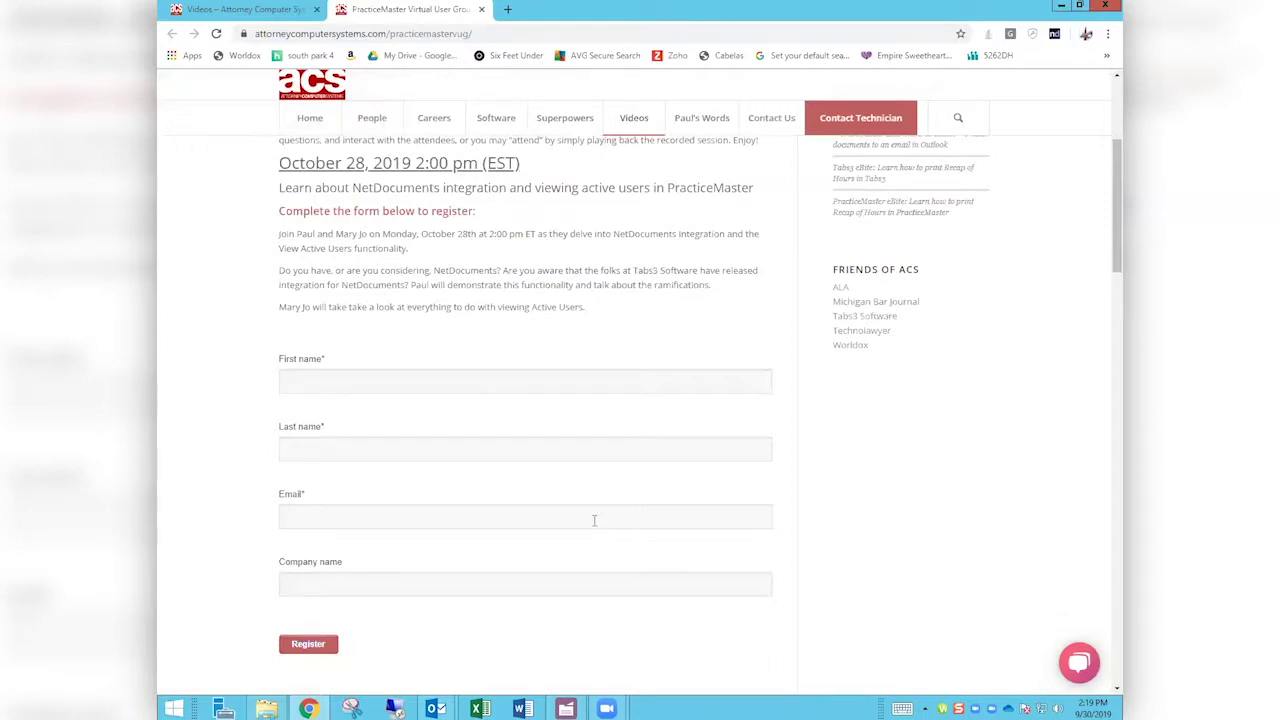
scroll(594, 521, down, 3)
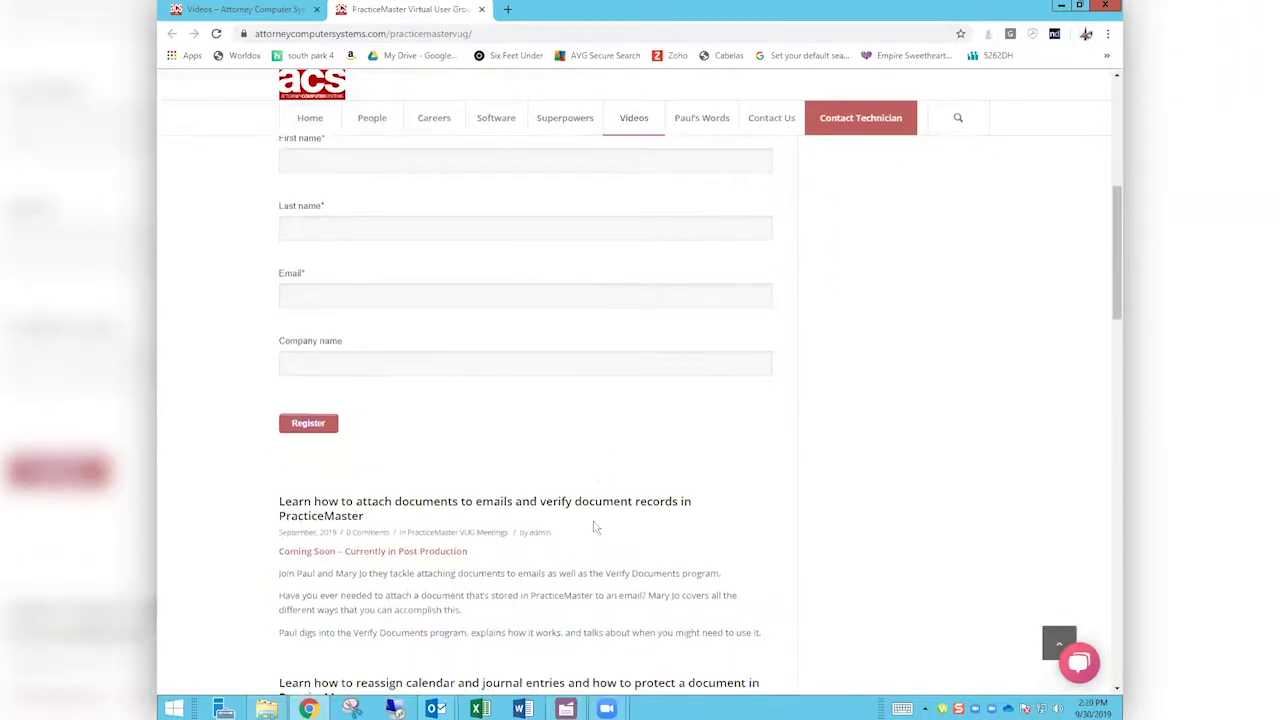
scroll(594, 527, down, 3)
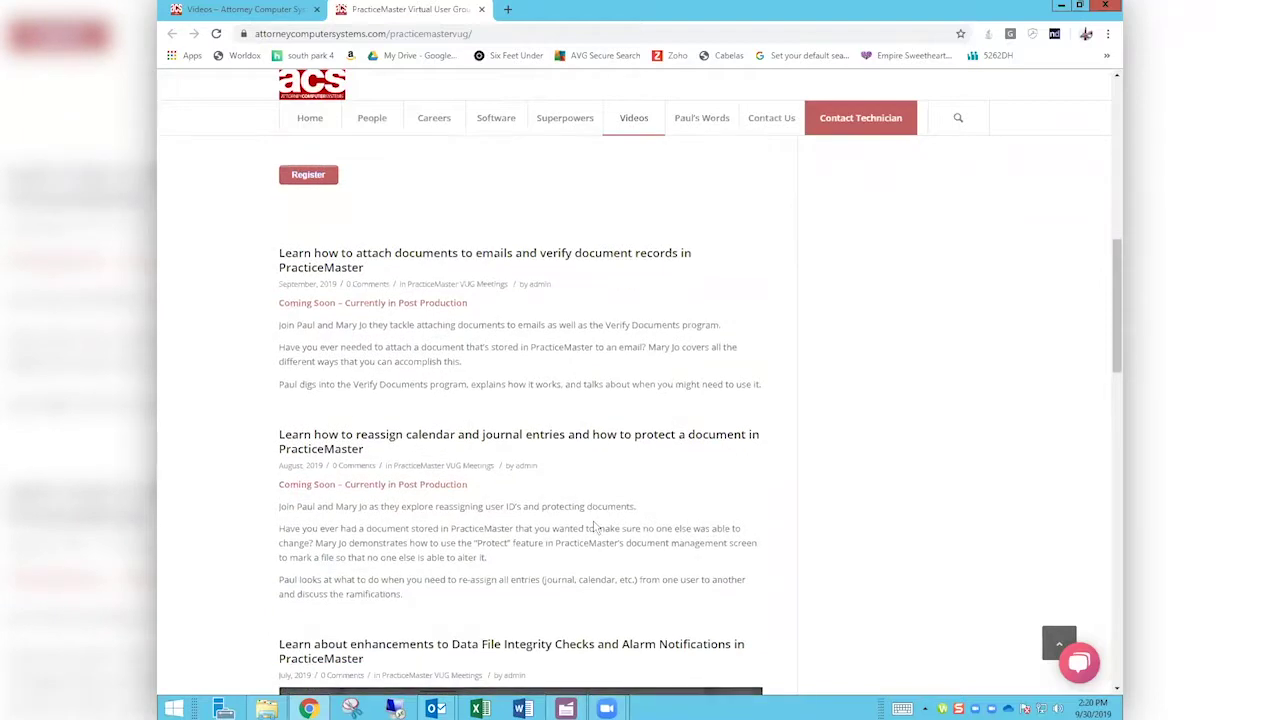
scroll(594, 524, down, 1)
scroll(594, 521, down, 1)
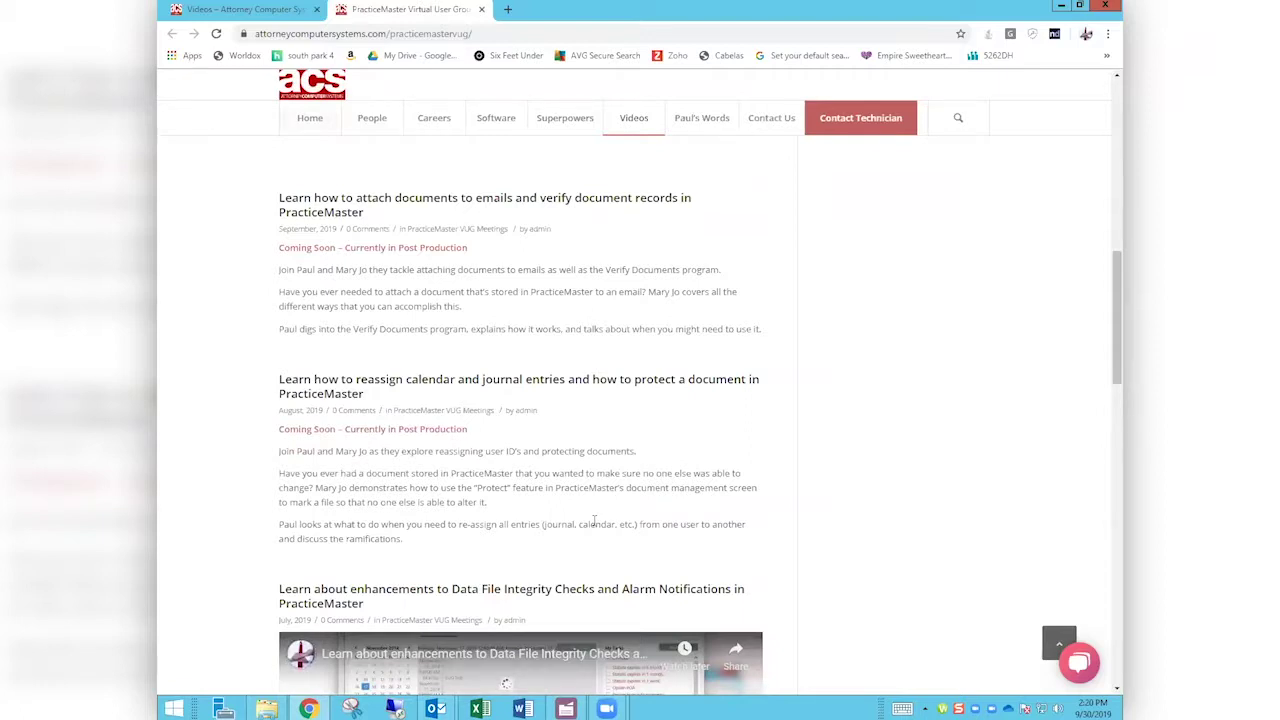
scroll(594, 521, down, 5)
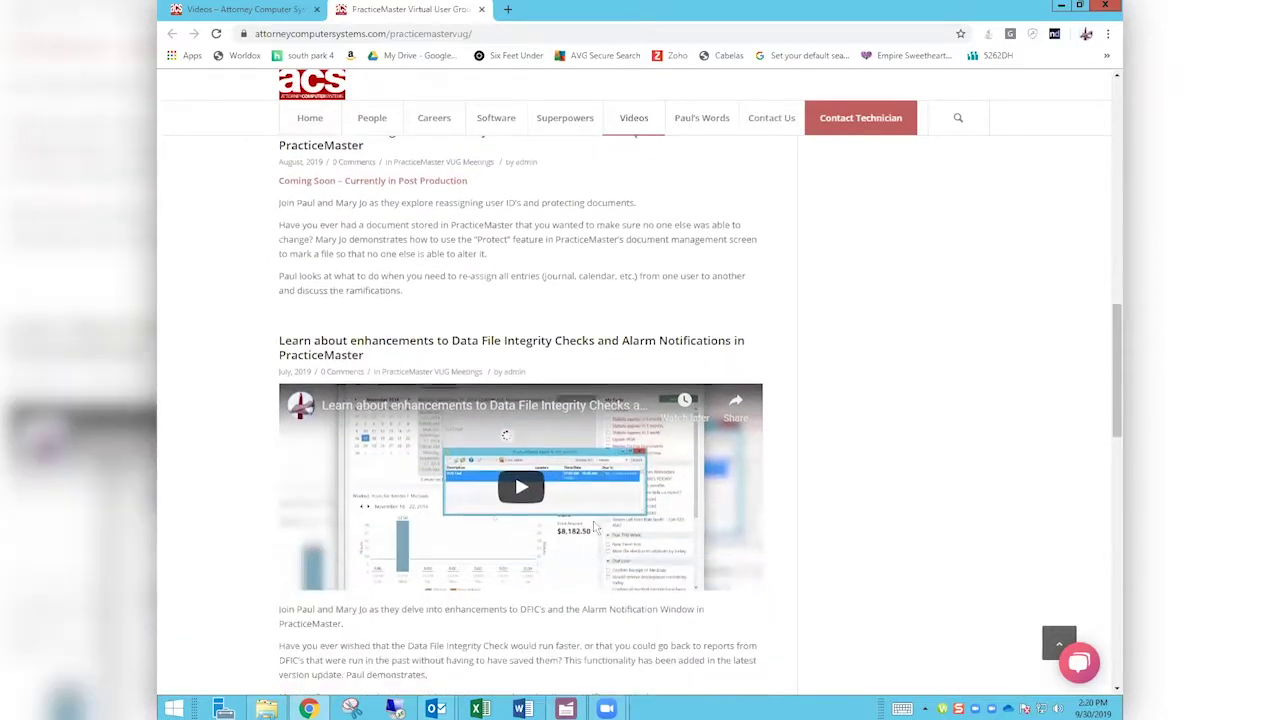
scroll(594, 527, down, 4)
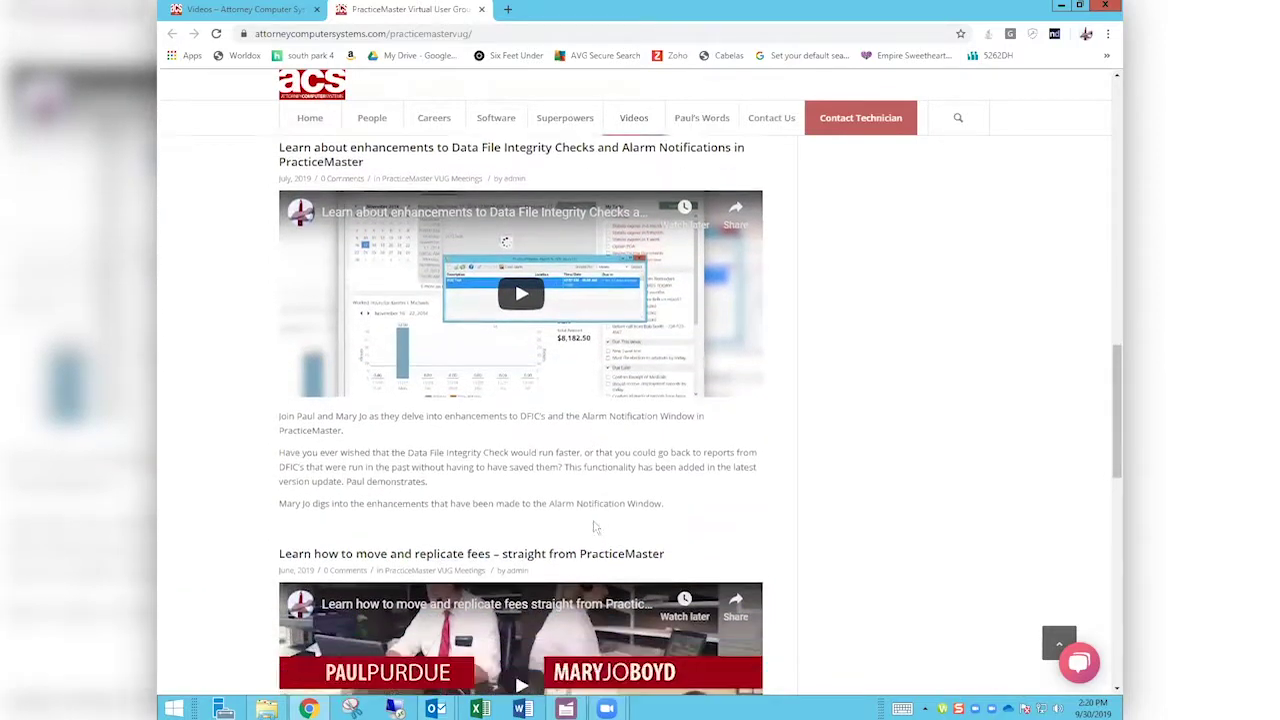
scroll(594, 527, down, 5)
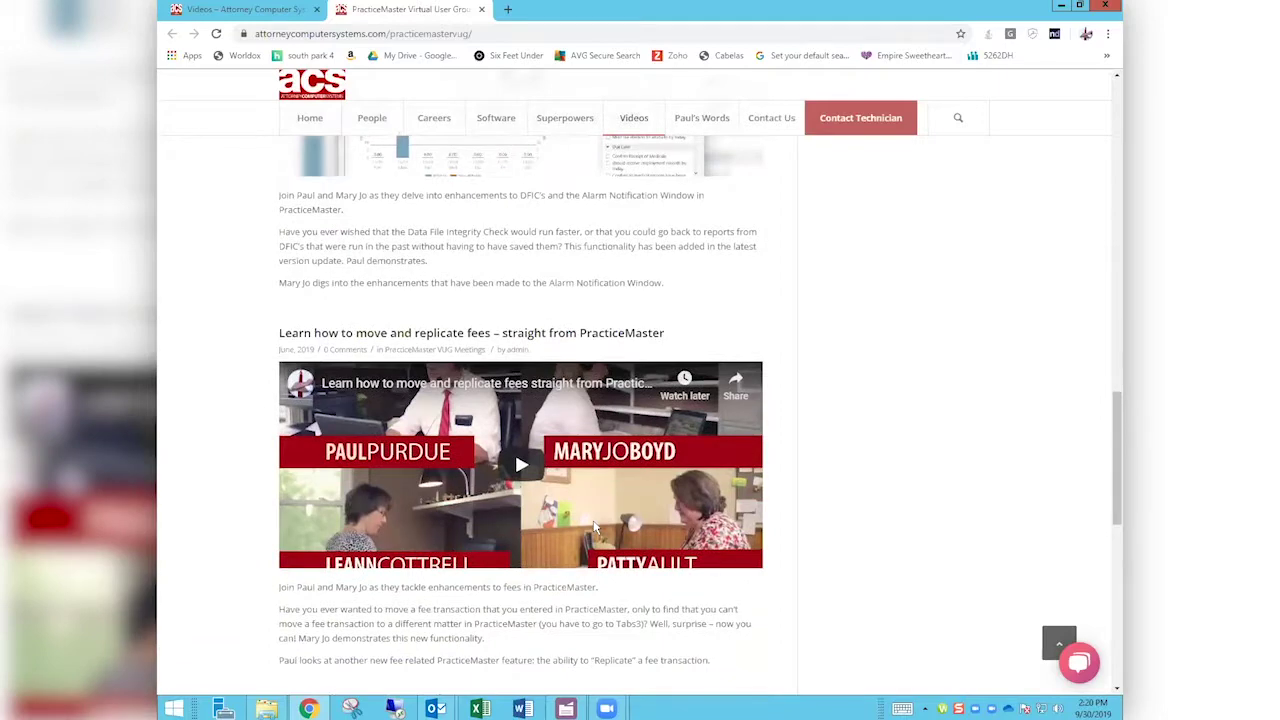
scroll(594, 527, down, 2)
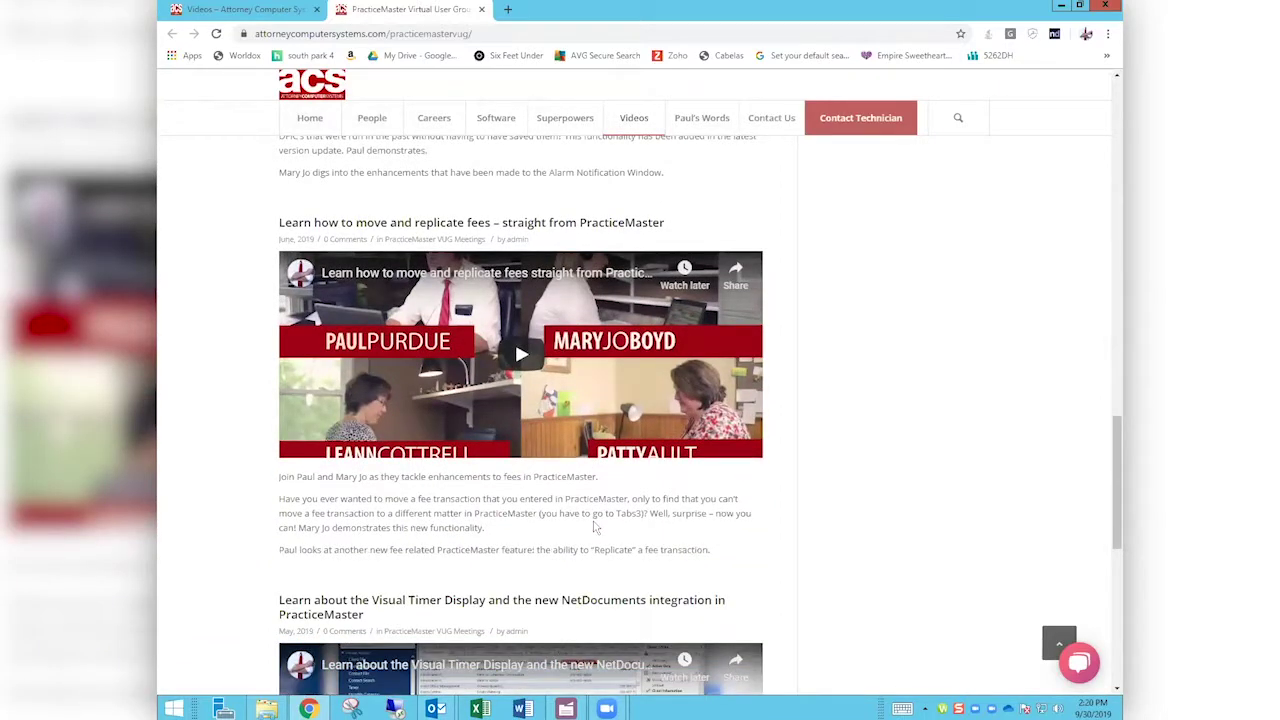
scroll(594, 527, down, 2)
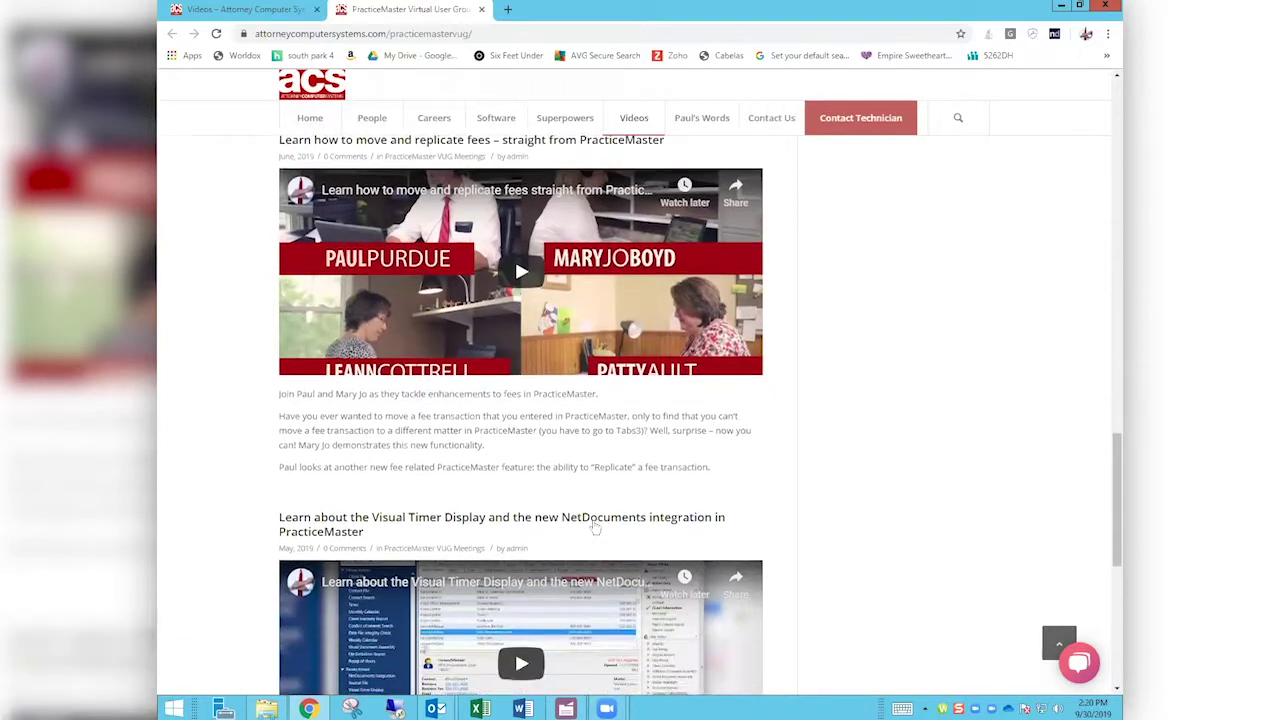
scroll(594, 527, down, 10)
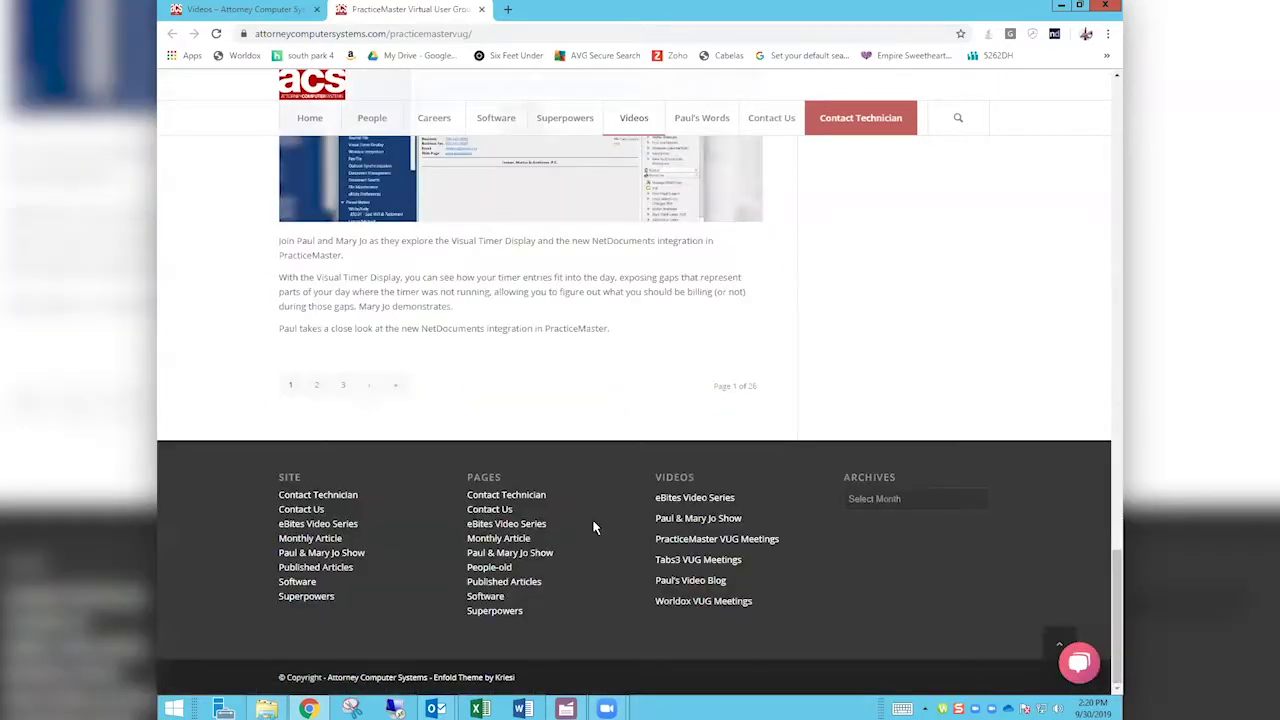